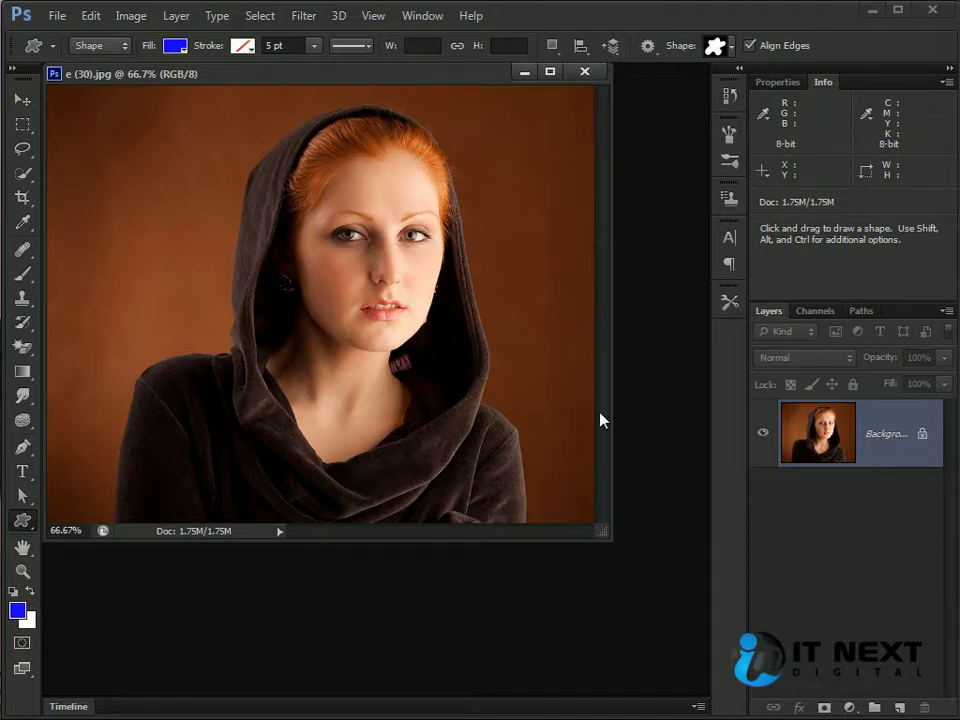
Step: Choose the heart as the custom shape
{"action": "left_click", "coordinate": [731, 47]}
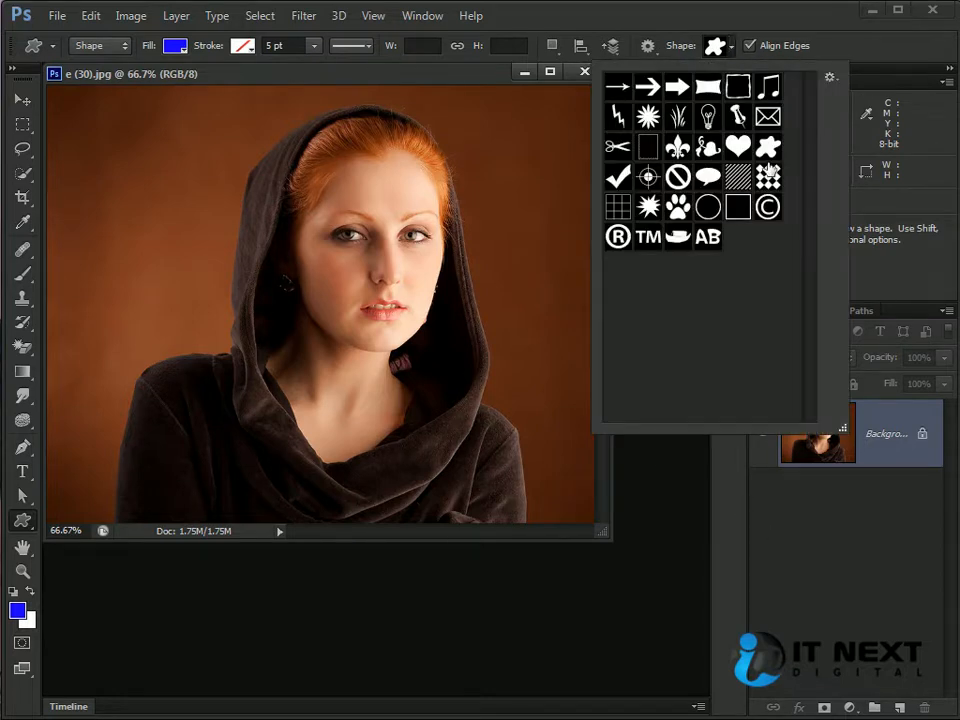
{"action": "left_click", "coordinate": [738, 147]}
Step: Try a filled blue heart shape of about 607 by 529 px over the portrait and undo it
{"action": "left_click", "coordinate": [280, 223]}
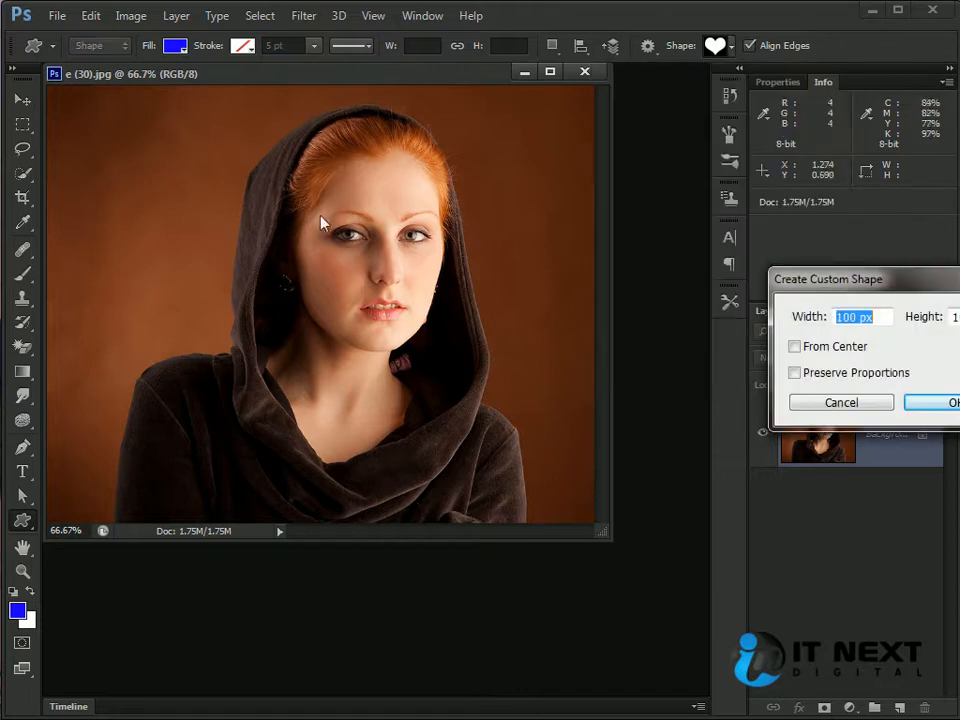
{"action": "left_click", "coordinate": [850, 402]}
{"action": "mouse_move", "coordinate": [193, 133]}
{"action": "left_mouse_down"}
{"action": "mouse_move", "coordinate": [493, 353]}
{"action": "mouse_move", "coordinate": [583, 490]}
{"action": "mouse_move", "coordinate": [503, 475]}
{"action": "mouse_move", "coordinate": [570, 546]}
{"action": "mouse_move", "coordinate": [558, 518]}
{"action": "left_mouse_up"}
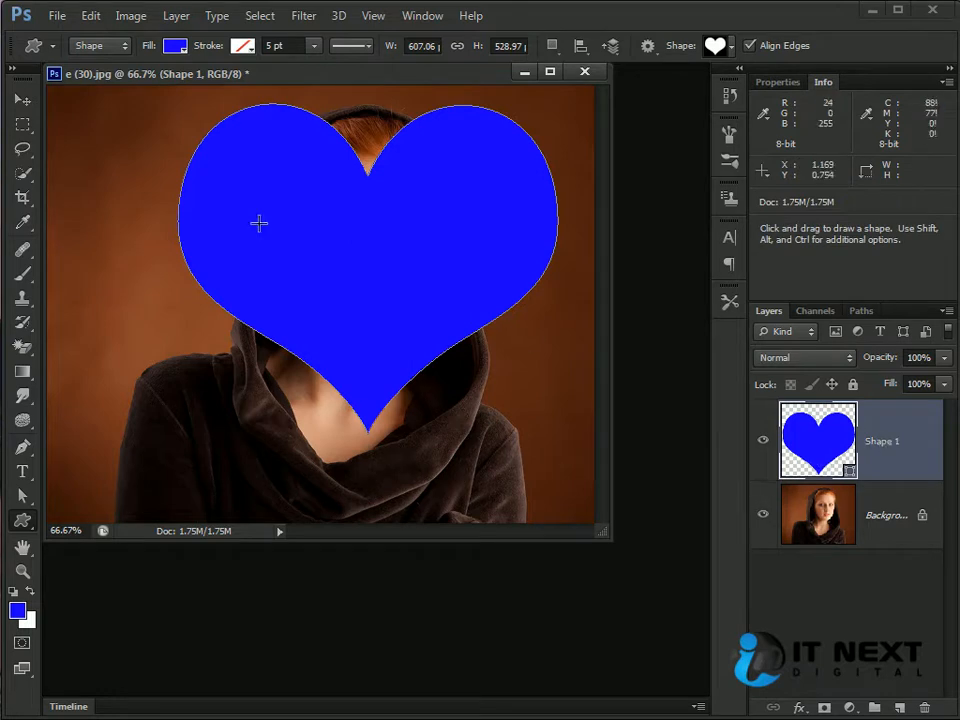
{"action": "key", "text": "ctrl+z"}
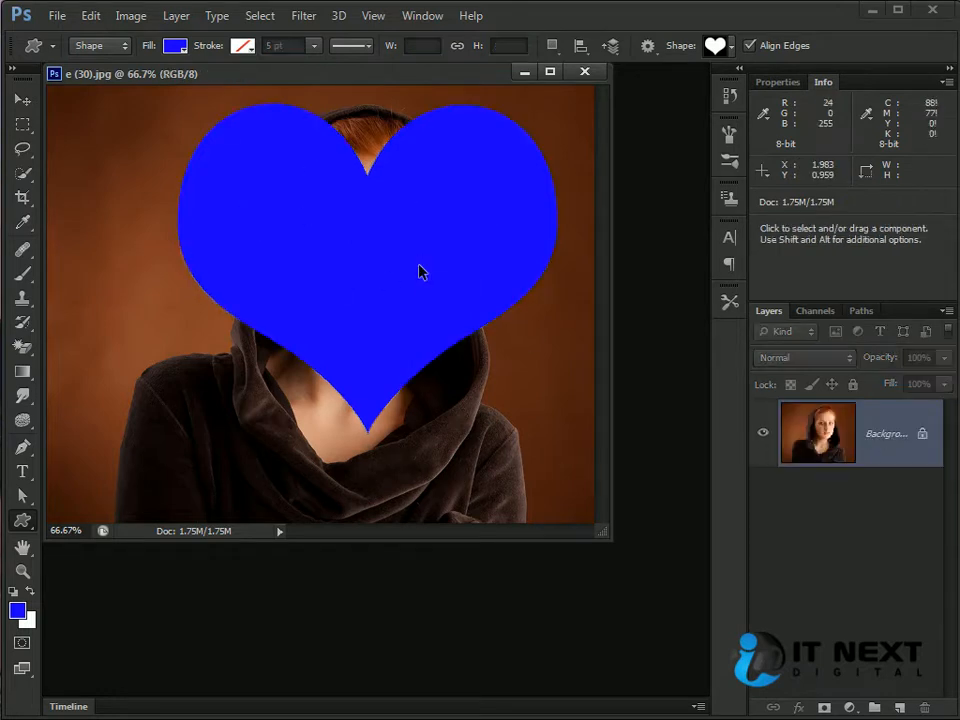
Step: Switch the Custom Shape tool from filled shapes to Path mode
{"action": "left_click", "coordinate": [124, 48]}
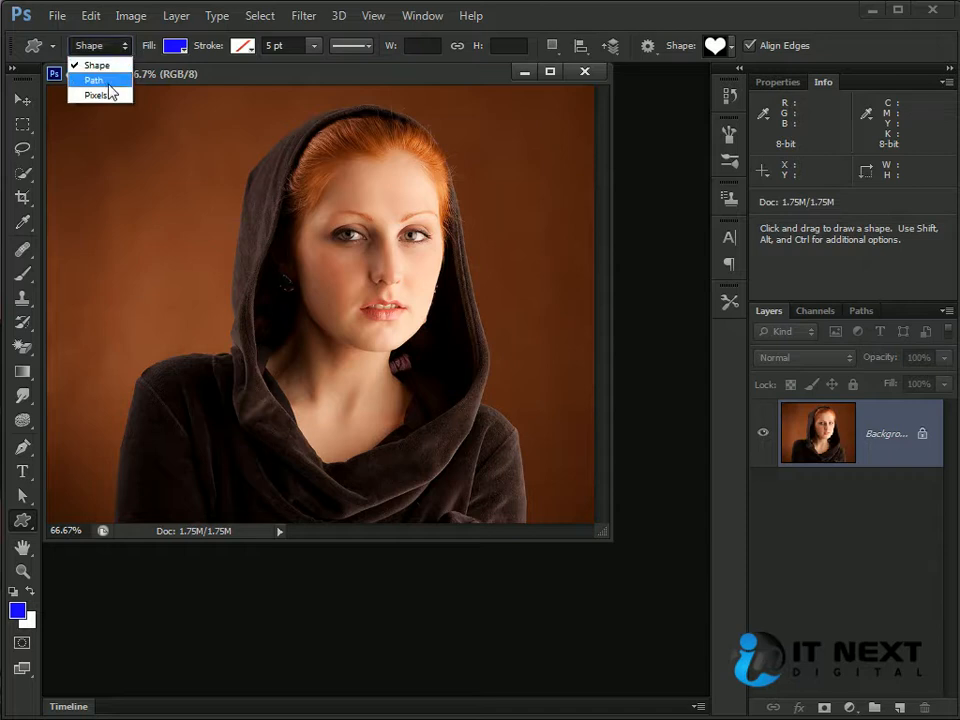
{"action": "left_click", "coordinate": [93, 80]}
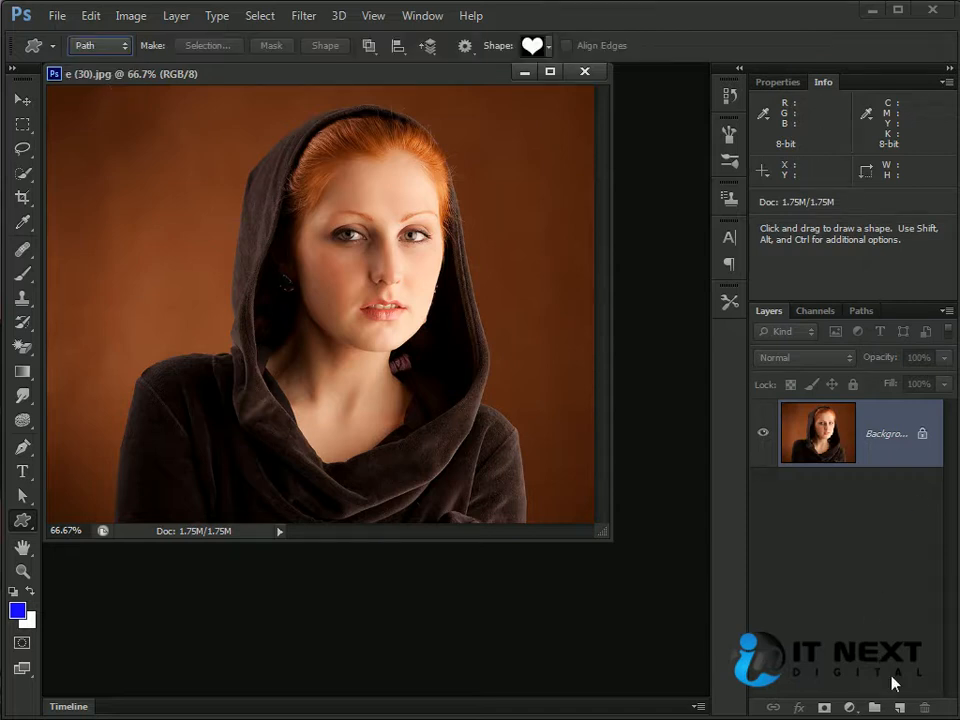
Step: Add a new empty layer, and convert the Background to Layer 0 stacked above it
{"action": "left_click", "coordinate": [899, 708]}
{"action": "left_click_drag", "start_coordinate": [855, 443], "coordinate": [843, 553]}
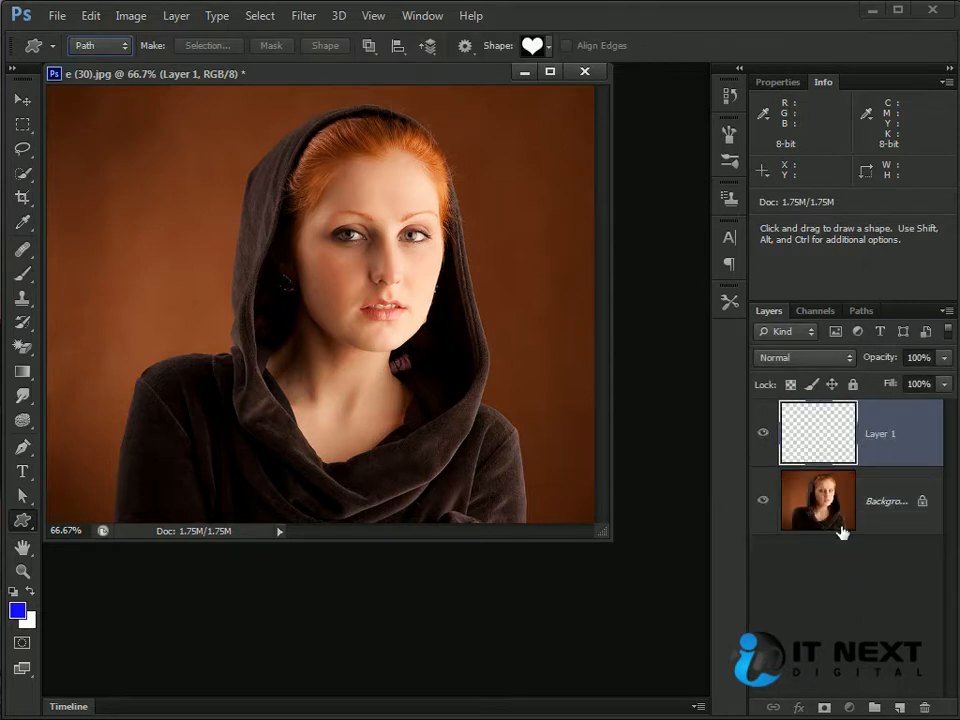
{"action": "double_click", "coordinate": [797, 497]}
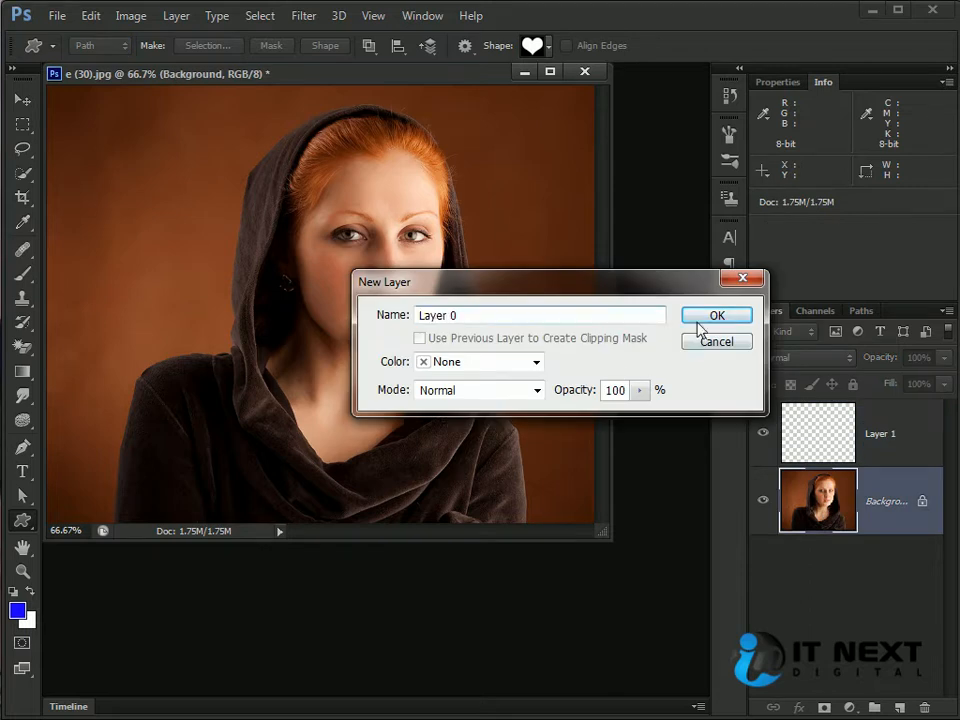
{"action": "key", "text": "Return"}
{"action": "left_click_drag", "start_coordinate": [823, 514], "coordinate": [800, 430]}
{"action": "left_click", "coordinate": [838, 508]}
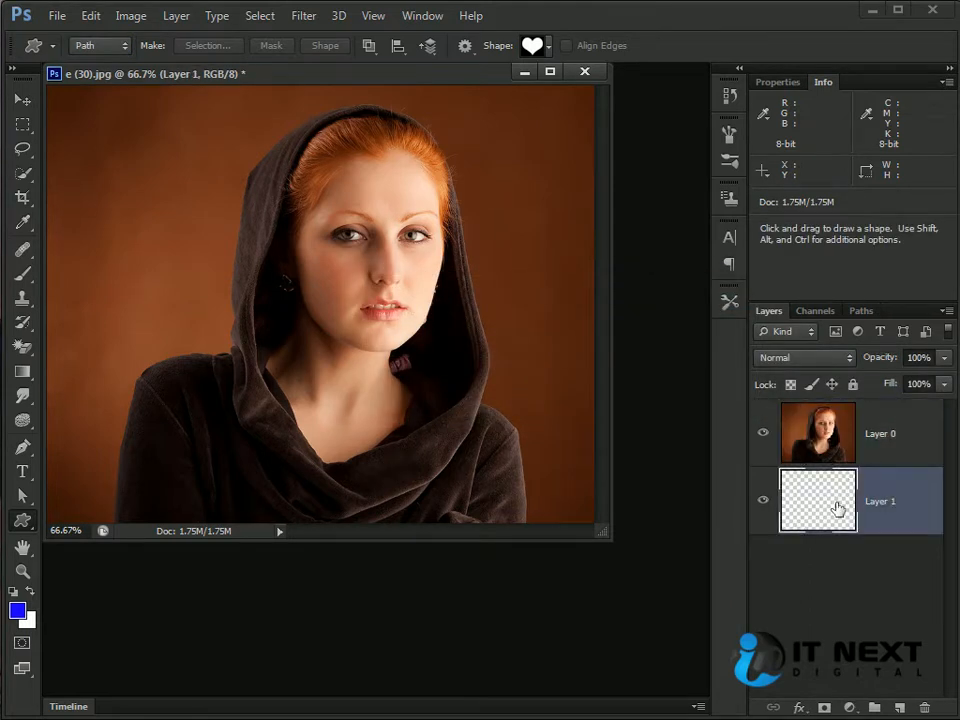
Step: Open the beach photo Wallcate.com - Sunny Wallpaper (26).jpg and copy it into the portrait document, between Layer 0 and Layer 1
{"action": "key", "text": "ctrl+o"}
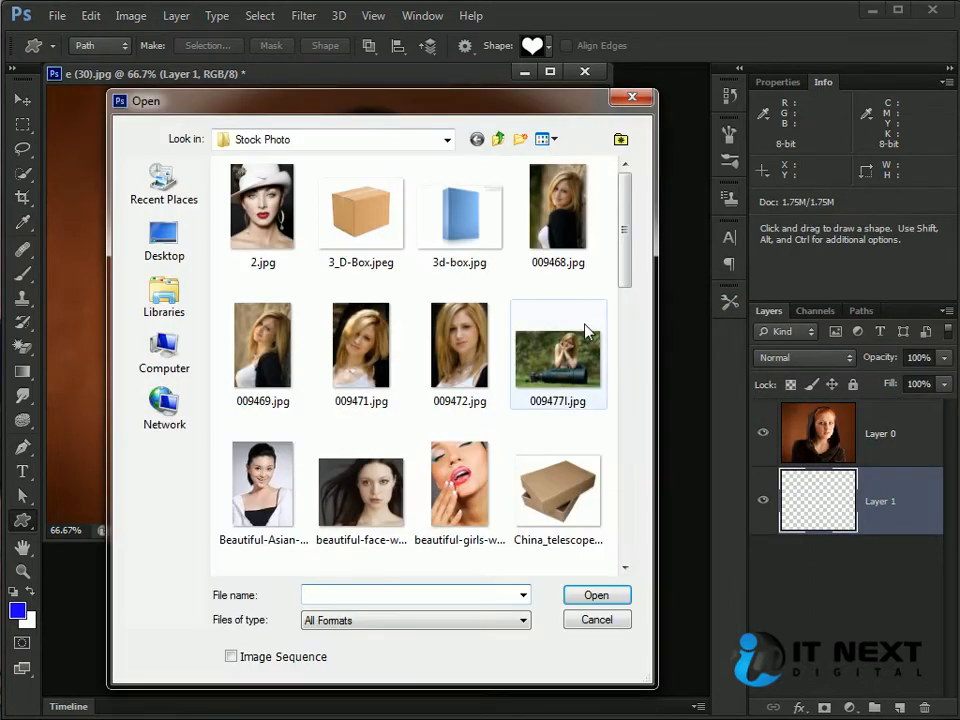
{"action": "left_click_drag", "start_coordinate": [619, 316], "coordinate": [624, 549]}
{"action": "double_click", "coordinate": [279, 497]}
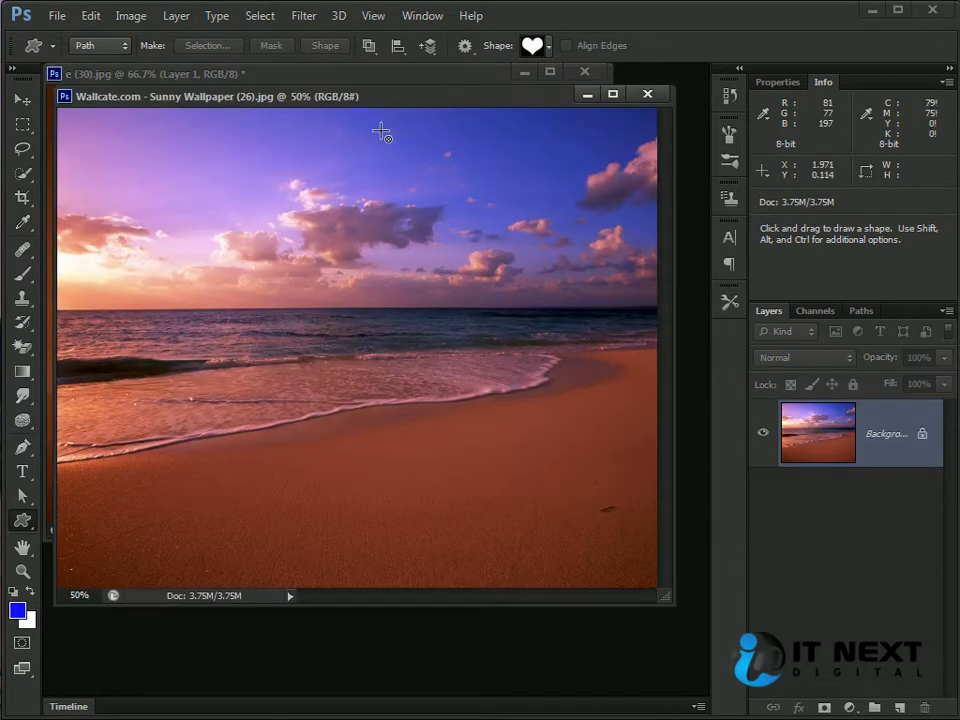
{"action": "left_click_drag", "start_coordinate": [386, 97], "coordinate": [297, 150]}
{"action": "left_click", "coordinate": [21, 100]}
{"action": "left_click_drag", "start_coordinate": [480, 336], "coordinate": [375, 146]}
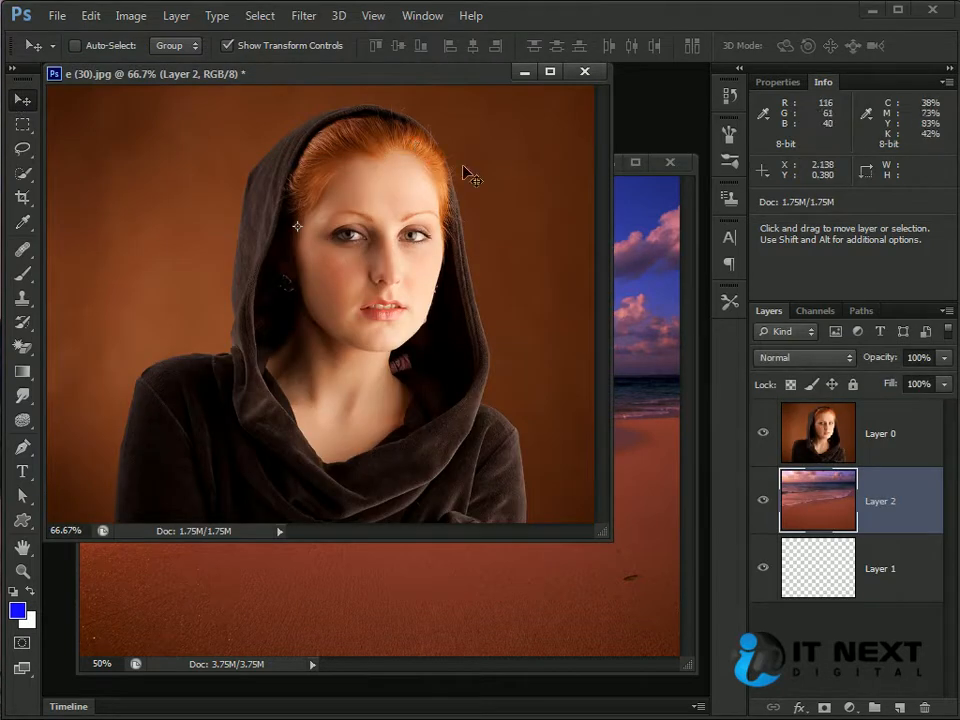
Step: Check the beach picture beneath the portrait by hiding and showing Layer 0
{"action": "left_click", "coordinate": [764, 433]}
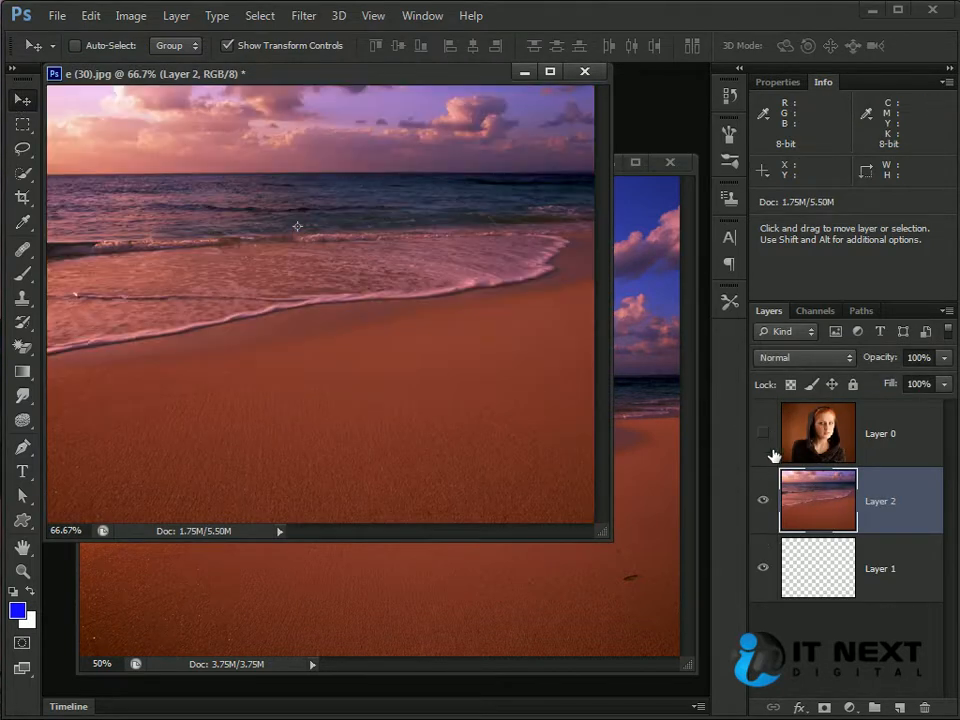
{"action": "left_click", "coordinate": [764, 433]}
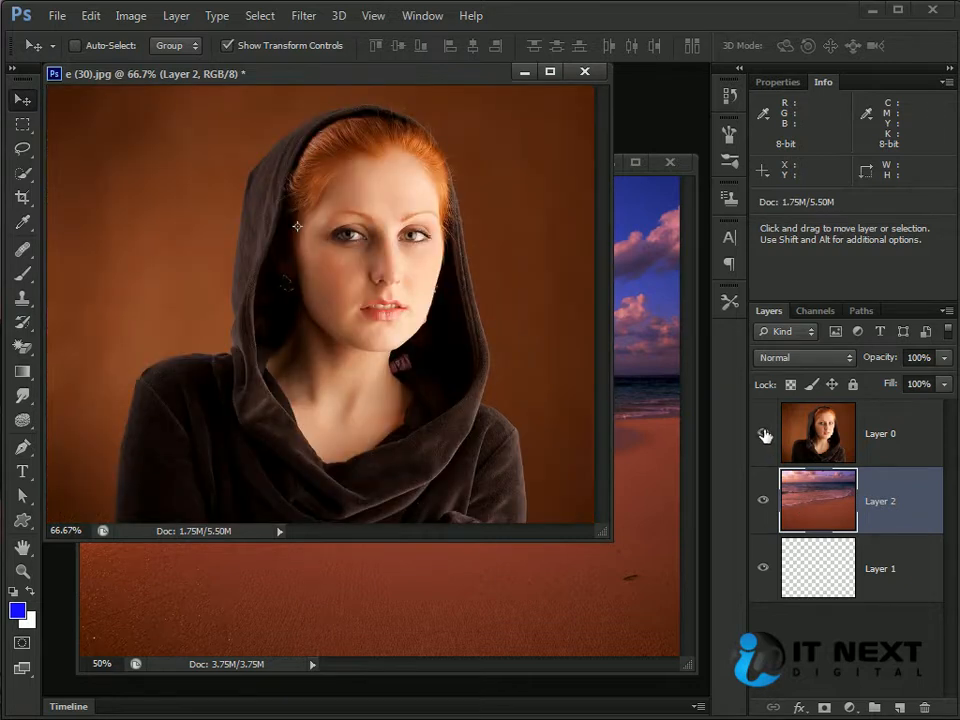
{"action": "left_click", "coordinate": [764, 433]}
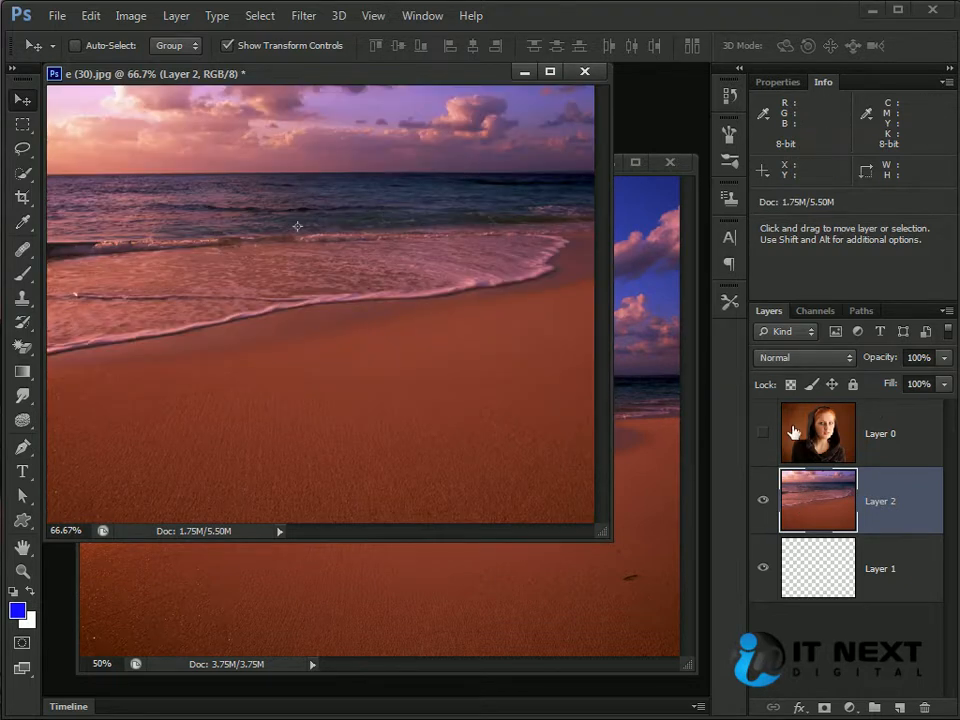
{"action": "left_click", "coordinate": [764, 433]}
Step: With Layer 0 active, draw a large heart path around the woman's face, reaching down to her neckline
{"action": "left_click", "coordinate": [815, 440]}
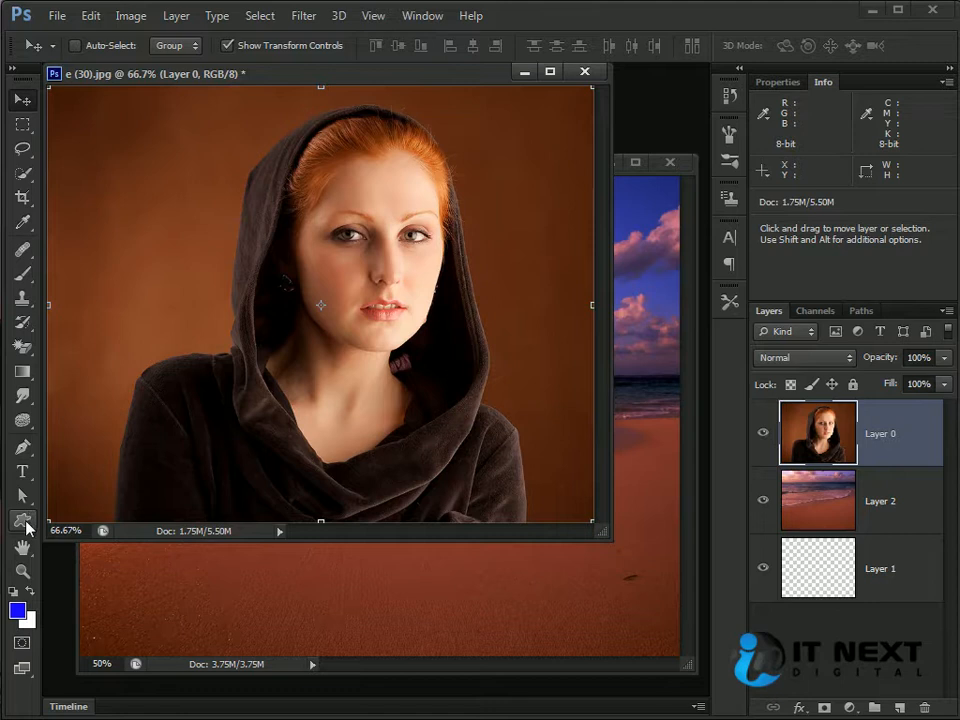
{"action": "left_click", "coordinate": [23, 520]}
{"action": "mouse_move", "coordinate": [197, 113]}
{"action": "left_mouse_down"}
{"action": "mouse_move", "coordinate": [429, 446]}
{"action": "mouse_move", "coordinate": [581, 590]}
{"action": "mouse_move", "coordinate": [550, 625]}
{"action": "left_mouse_up"}
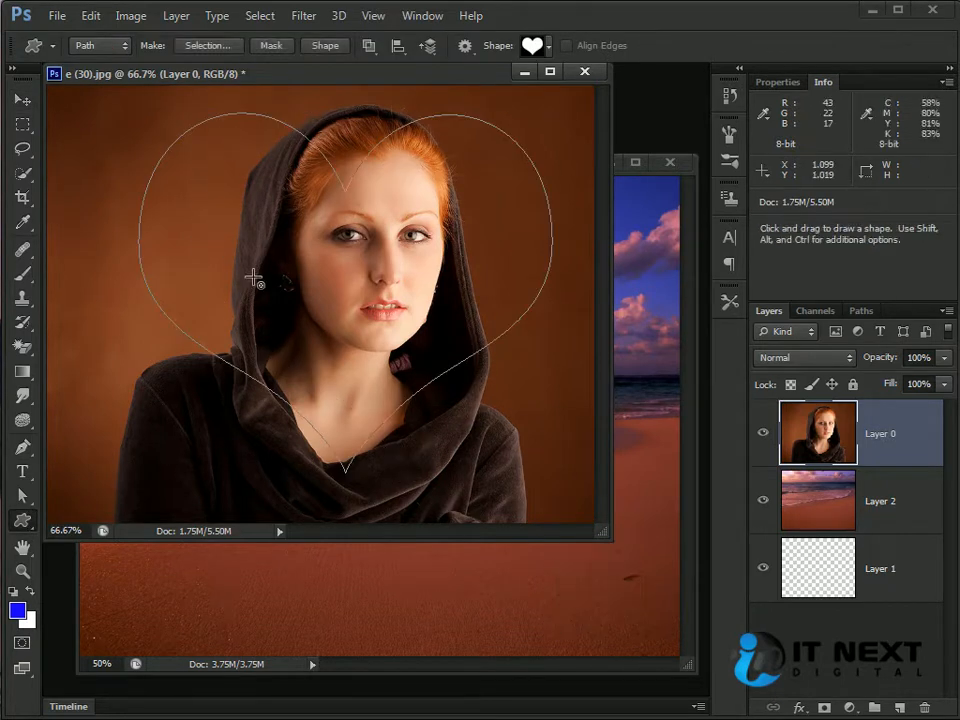
{"action": "left_click", "coordinate": [120, 46]}
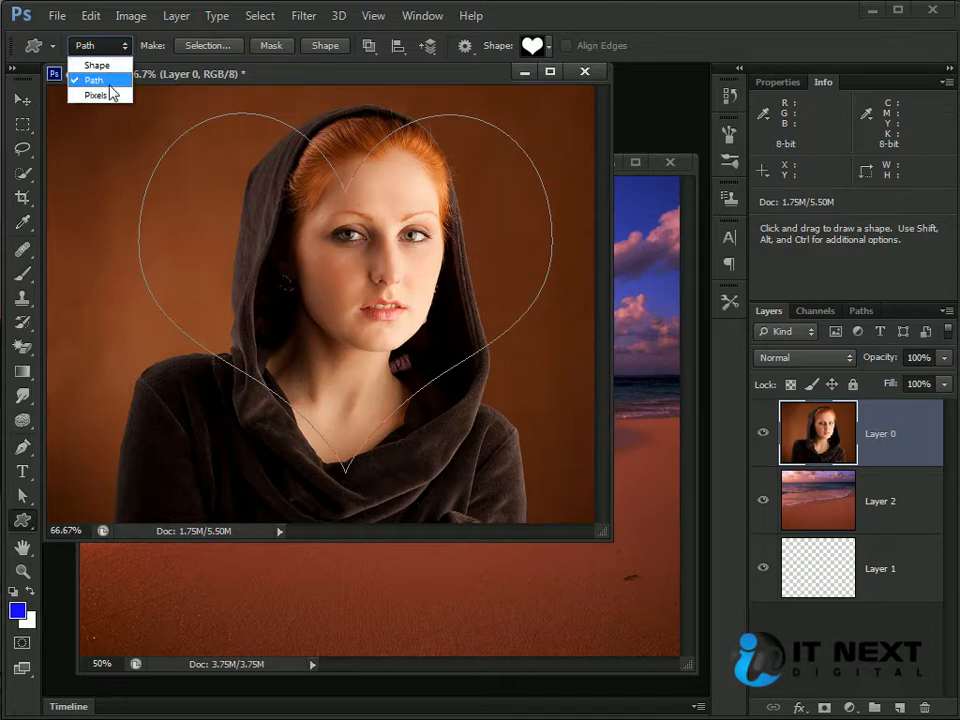
{"action": "left_click", "coordinate": [104, 82]}
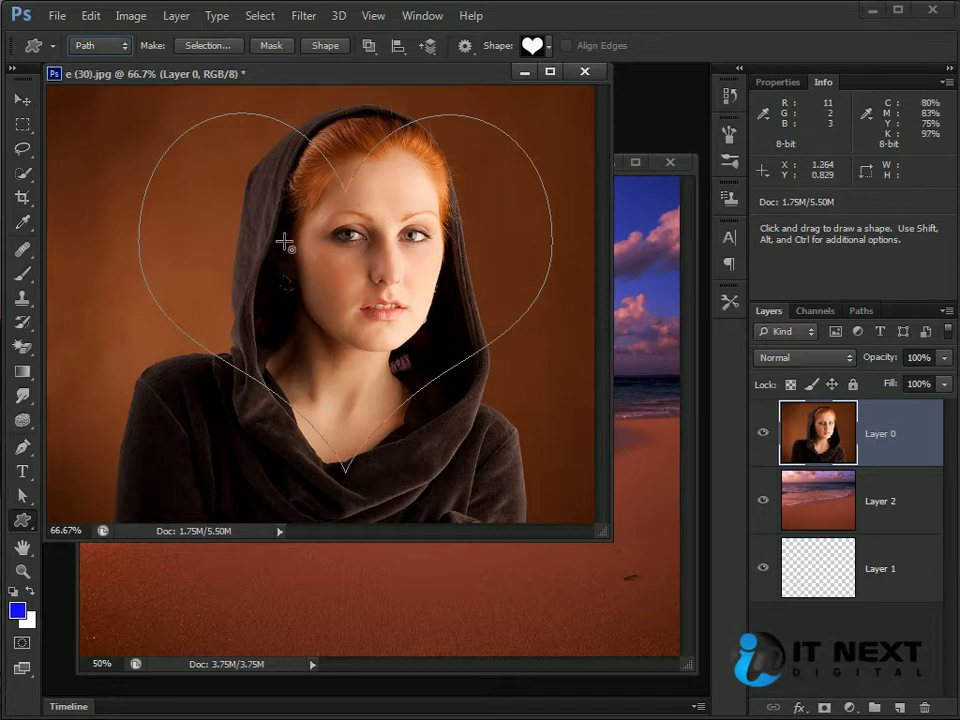
Step: Try adding a layer mask to Layer 0 straight from the heart path, and undo it
{"action": "left_click", "coordinate": [824, 708]}
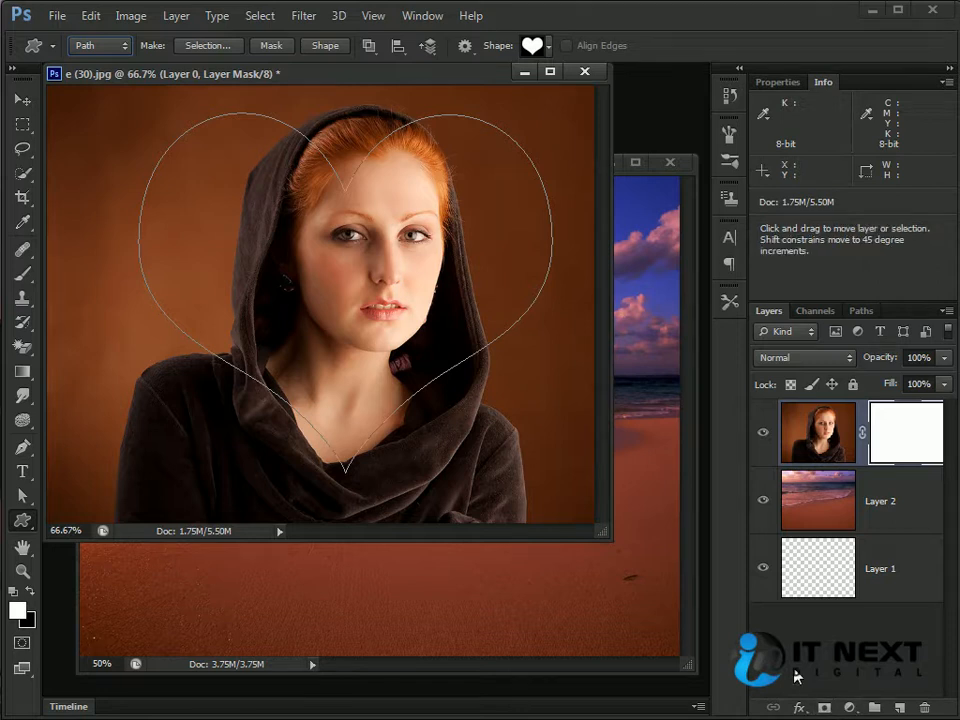
{"action": "key", "text": "ctrl+z"}
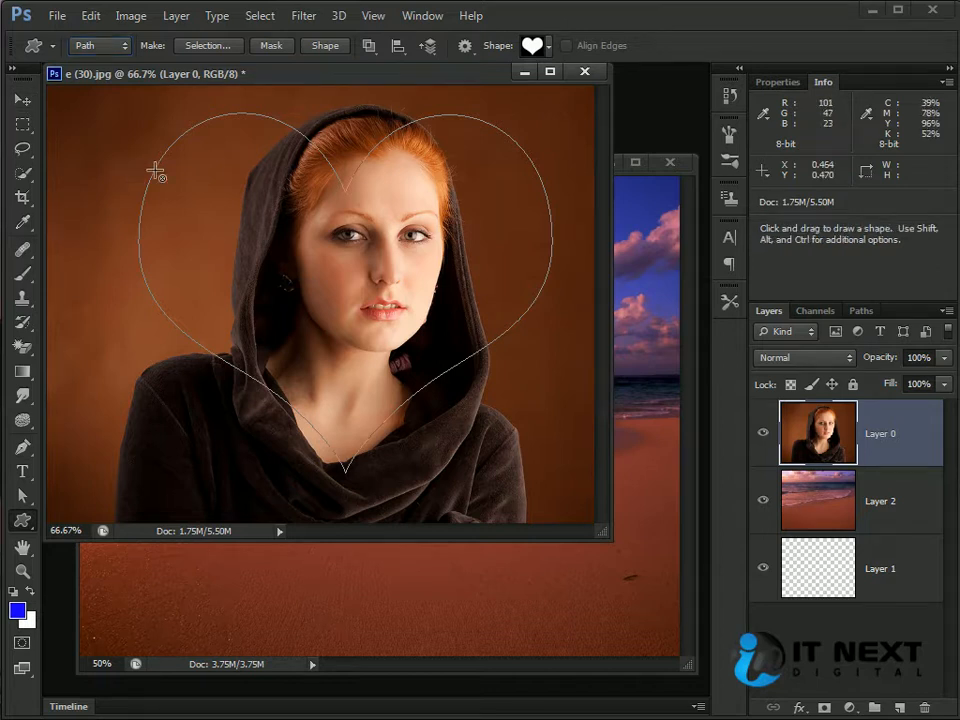
Step: Convert the heart path into a selection and mask Layer 0 with it
{"action": "left_click", "coordinate": [22, 100]}
{"action": "key", "text": "ctrl+Return"}
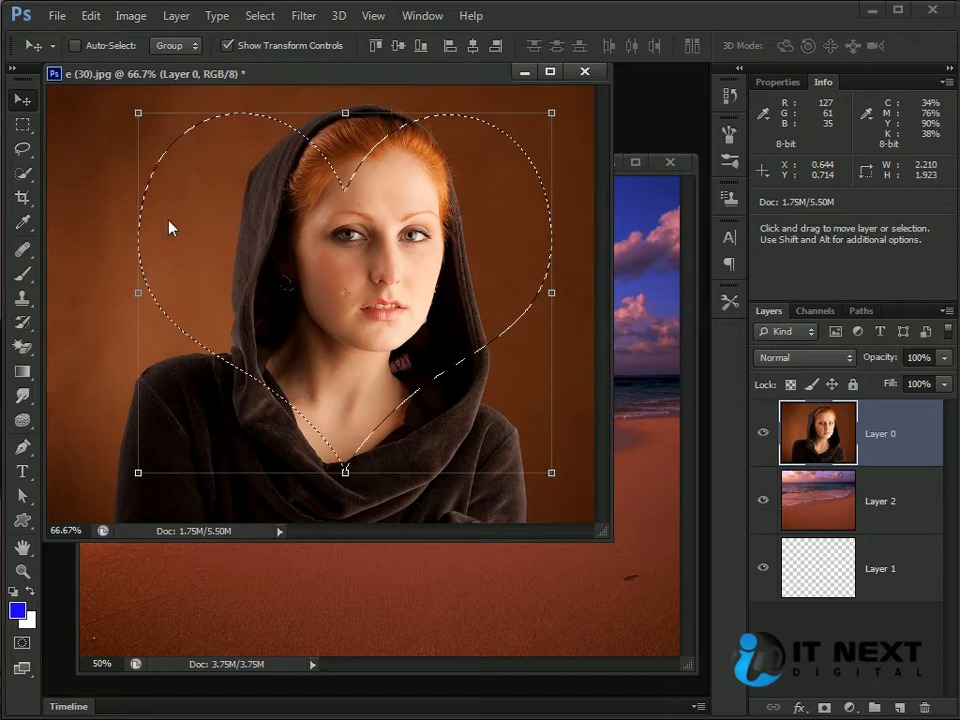
{"action": "left_click", "coordinate": [824, 708]}
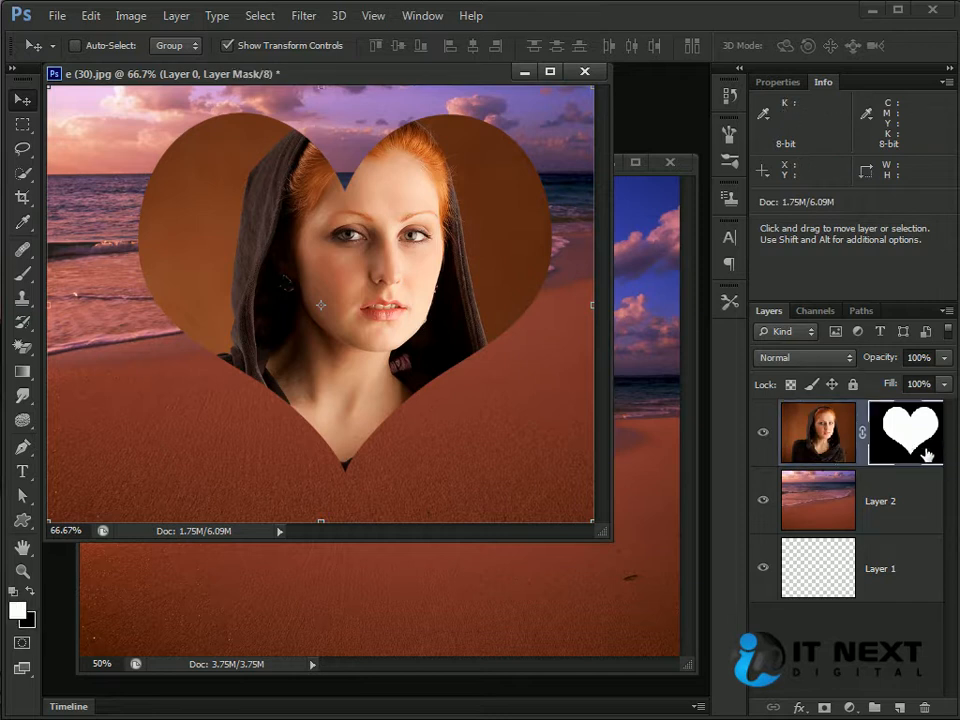
Step: Apply a Drop Shadow layer style with a size of 9 to the heart-masked portrait
{"action": "left_click", "coordinate": [835, 457]}
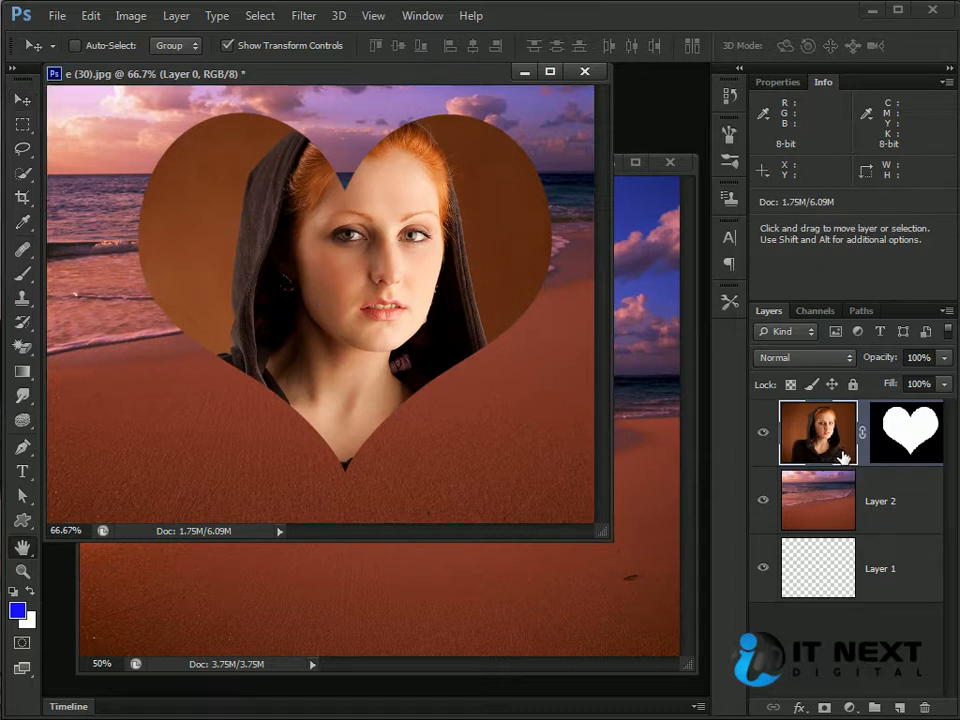
{"action": "double_click", "coordinate": [841, 457]}
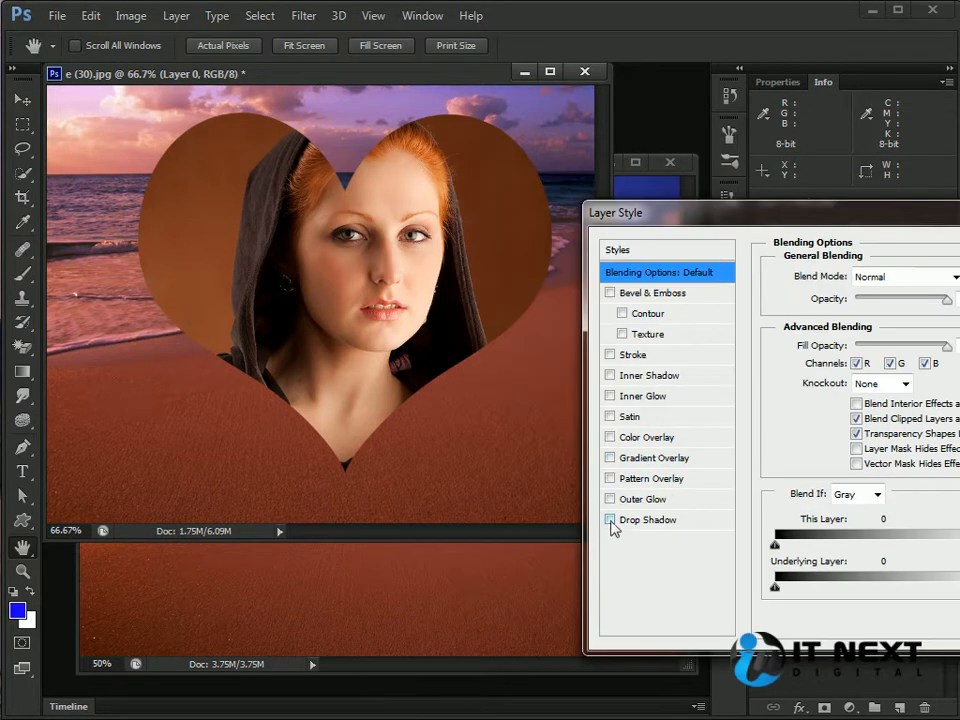
{"action": "left_click", "coordinate": [611, 520]}
{"action": "left_click", "coordinate": [640, 521]}
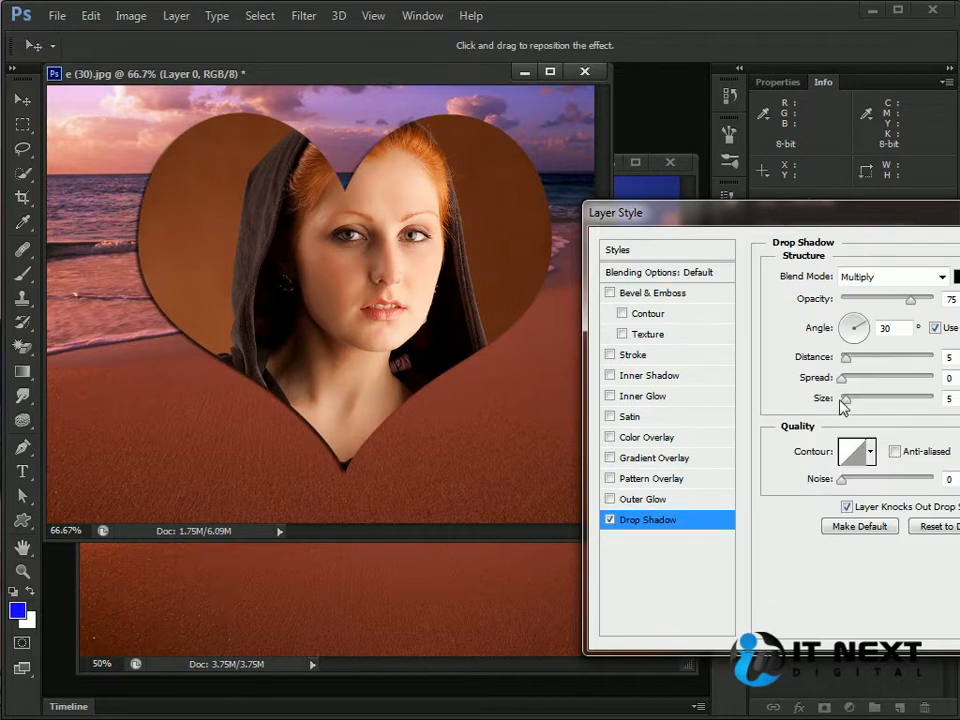
{"action": "left_click_drag", "start_coordinate": [849, 399], "coordinate": [852, 407]}
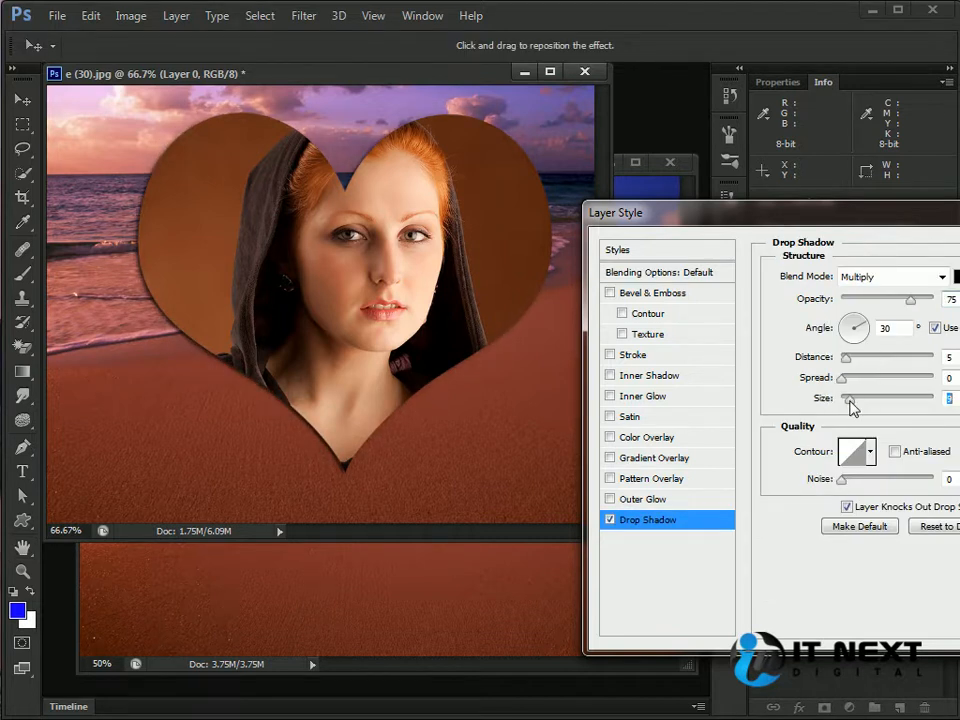
Step: Add a Stroke to the portrait's layer style and set its color to white (ffffff)
{"action": "left_click", "coordinate": [610, 355]}
{"action": "left_click", "coordinate": [634, 356]}
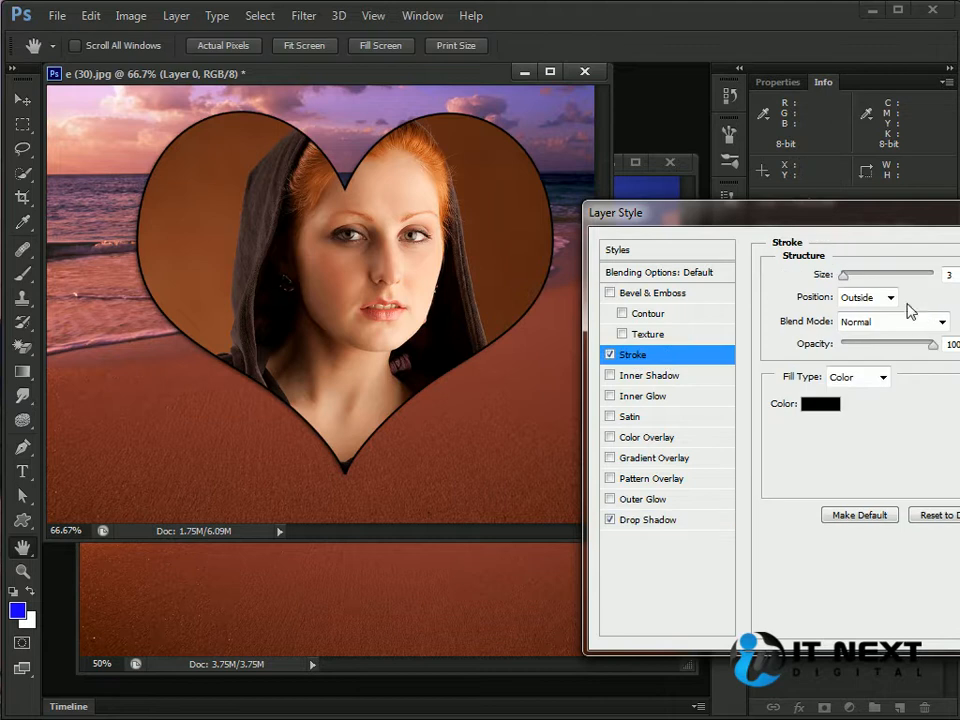
{"action": "left_click", "coordinate": [819, 404]}
{"action": "left_click_drag", "start_coordinate": [653, 385], "coordinate": [523, 272]}
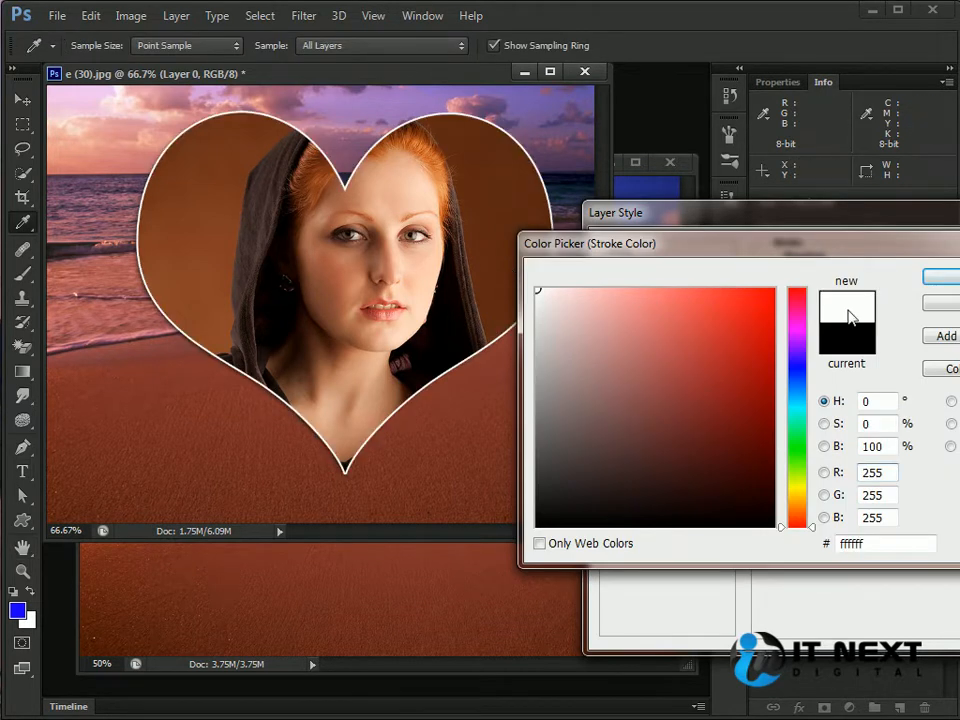
{"action": "left_click", "coordinate": [957, 281]}
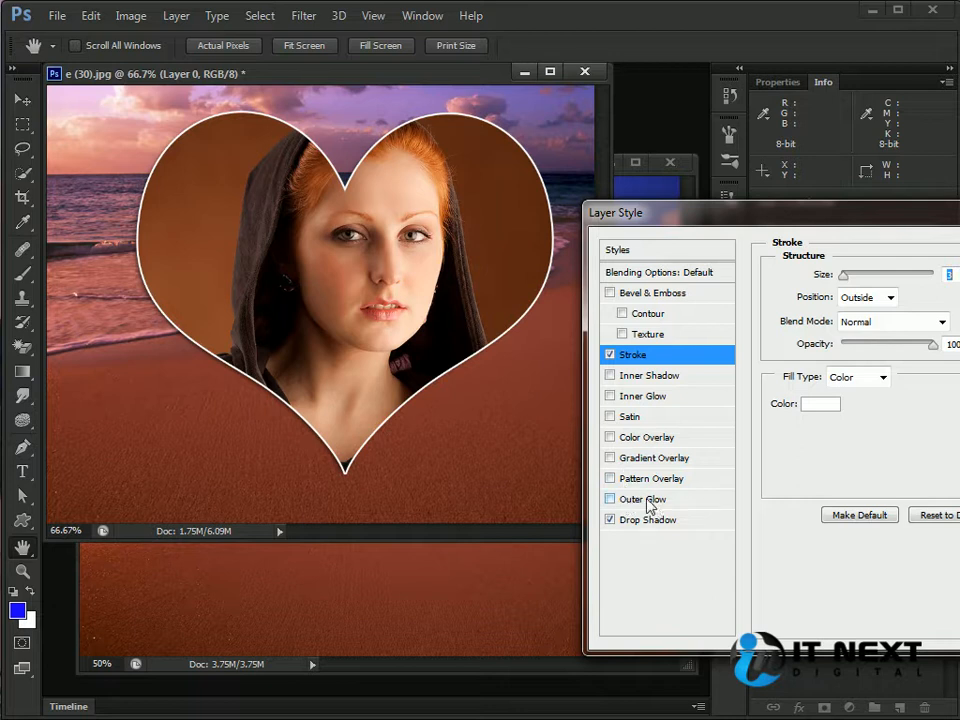
Step: Enable Bevel & Emboss with increased depth and size, and thicken the white stroke slightly
{"action": "left_click", "coordinate": [611, 294]}
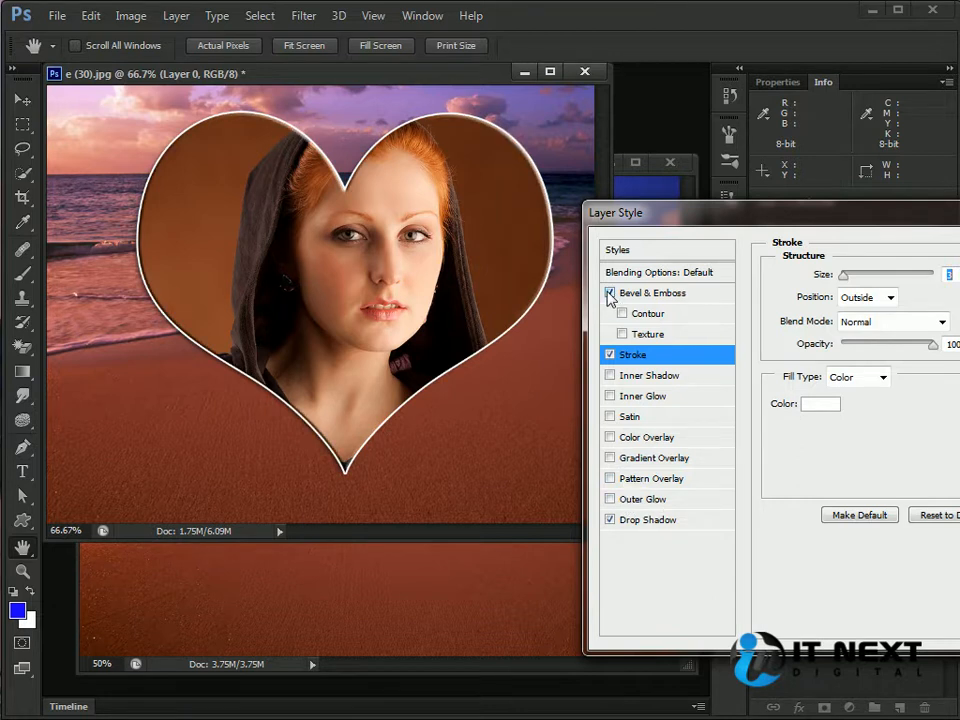
{"action": "mouse_move", "coordinate": [846, 281]}
{"action": "left_mouse_down"}
{"action": "mouse_move", "coordinate": [838, 282]}
{"action": "mouse_move", "coordinate": [846, 282]}
{"action": "left_mouse_up"}
{"action": "left_click", "coordinate": [648, 293]}
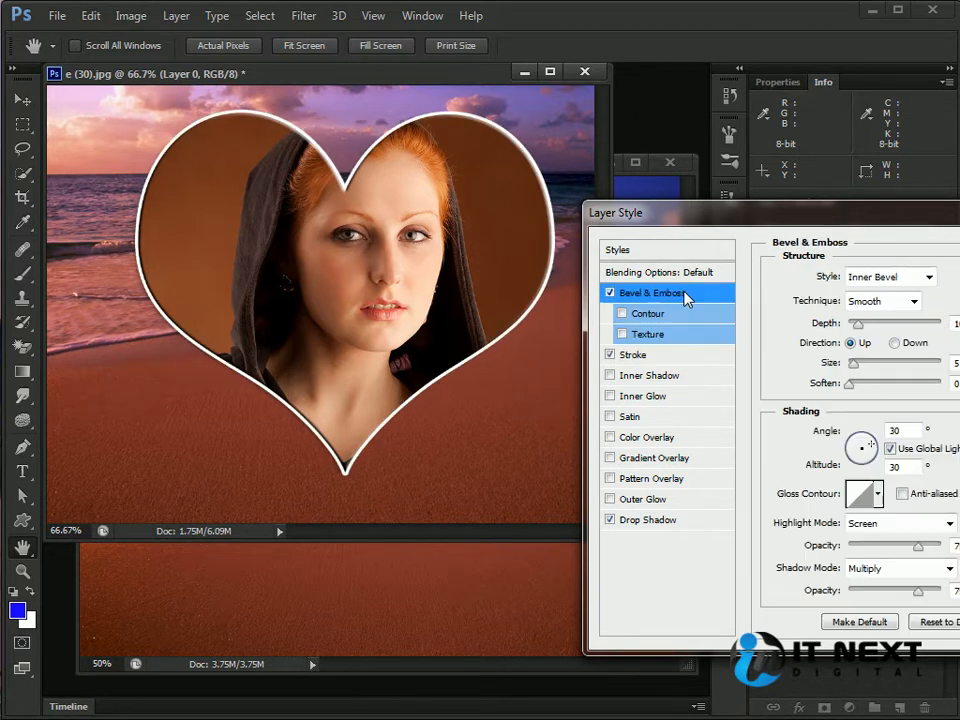
{"action": "left_click_drag", "start_coordinate": [858, 326], "coordinate": [866, 370]}
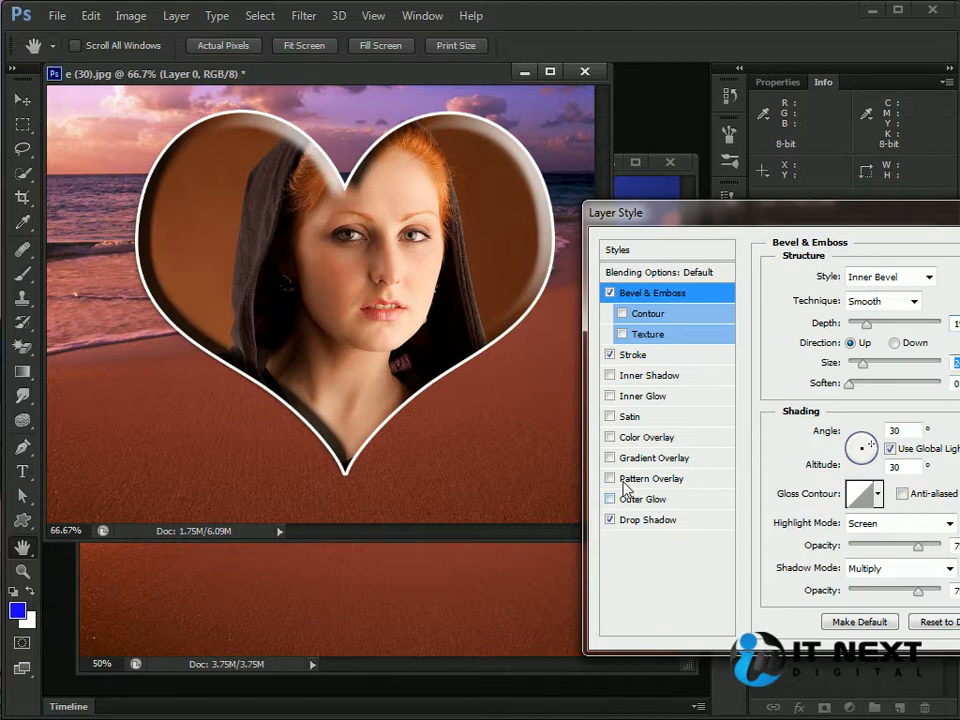
Step: Try a Color Overlay, then replace it with an Orange, Yellow, Orange Gradient Overlay on the portrait and reduce its opacity to a faint tint
{"action": "left_click", "coordinate": [640, 437]}
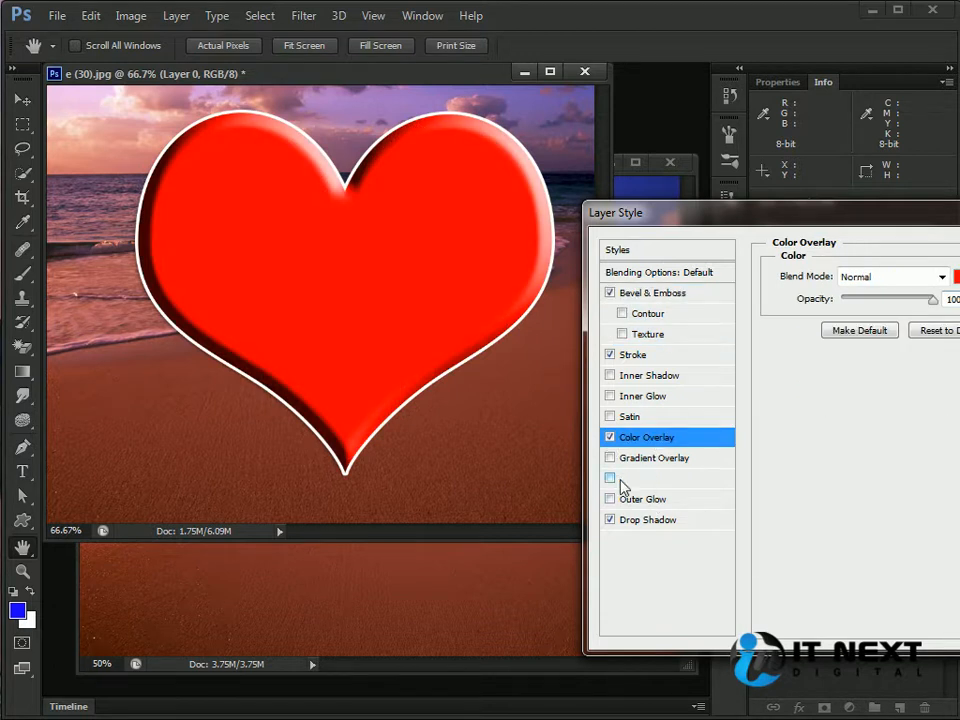
{"action": "left_click", "coordinate": [610, 437]}
{"action": "left_click", "coordinate": [612, 459]}
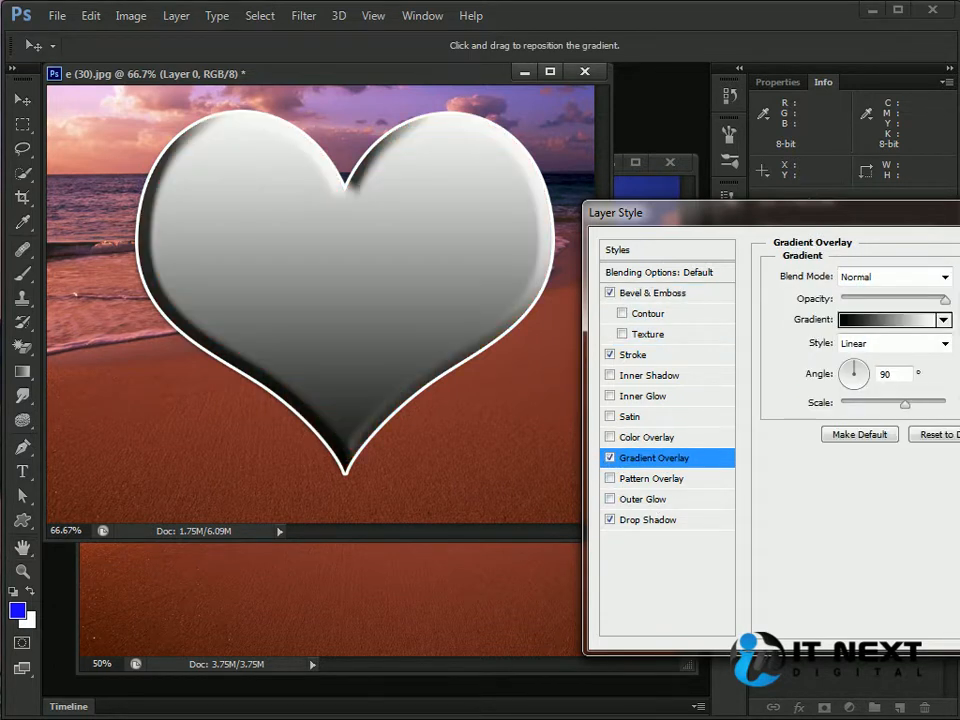
{"action": "left_click", "coordinate": [943, 319]}
{"action": "double_click", "coordinate": [951, 366]}
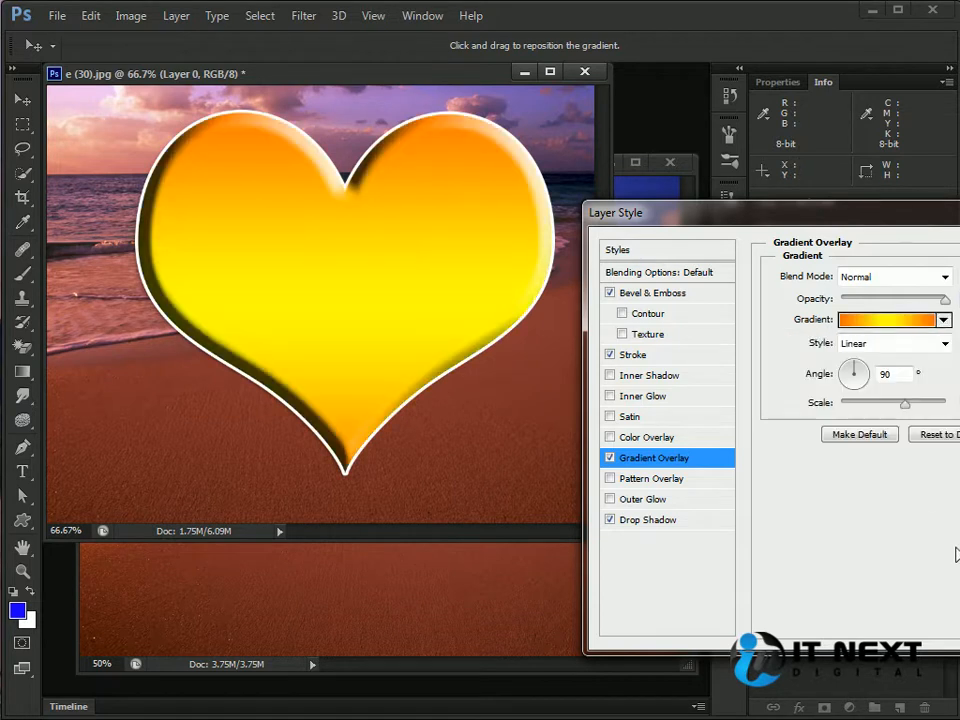
{"action": "left_click_drag", "start_coordinate": [944, 299], "coordinate": [861, 317]}
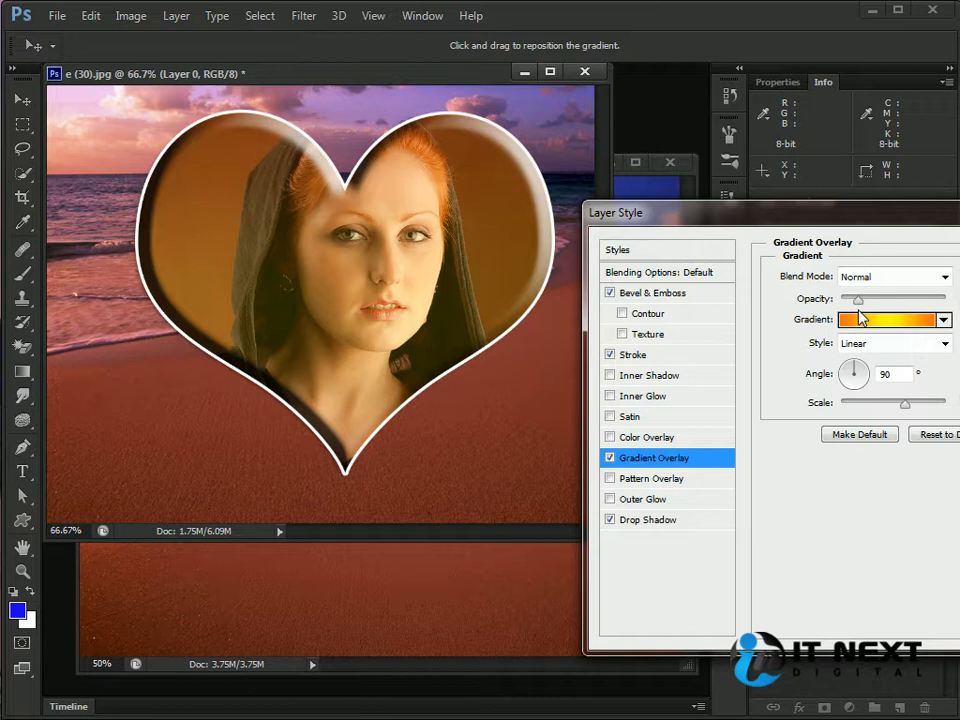
Step: Change the Gradient Overlay to the Blue, Red, Yellow preset and apply the layer style
{"action": "left_click", "coordinate": [928, 320]}
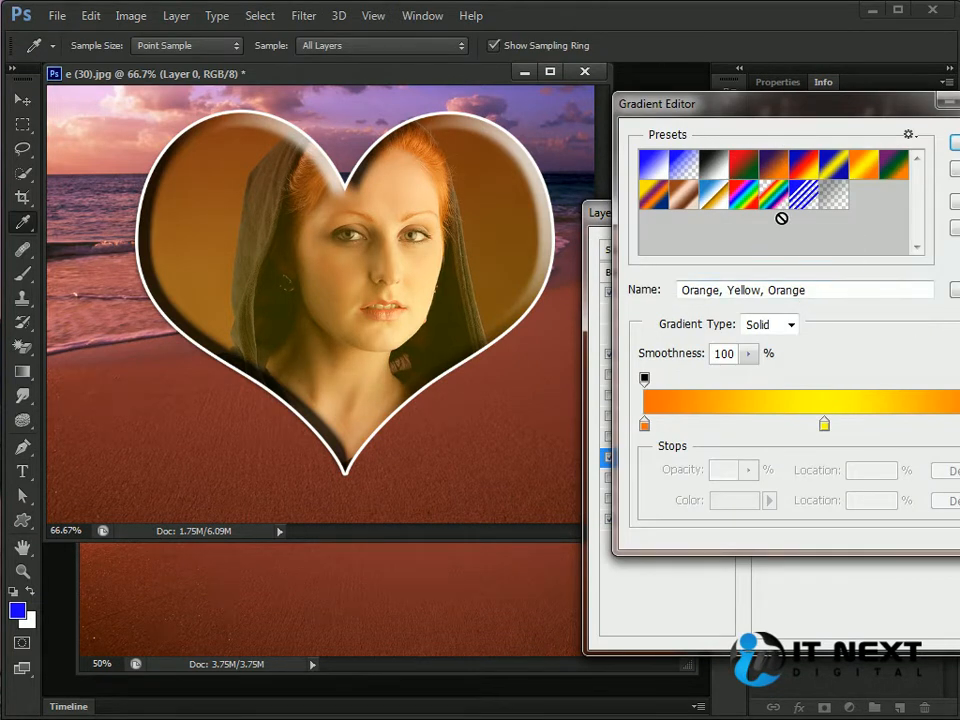
{"action": "left_click", "coordinate": [742, 195]}
{"action": "left_click", "coordinate": [743, 164]}
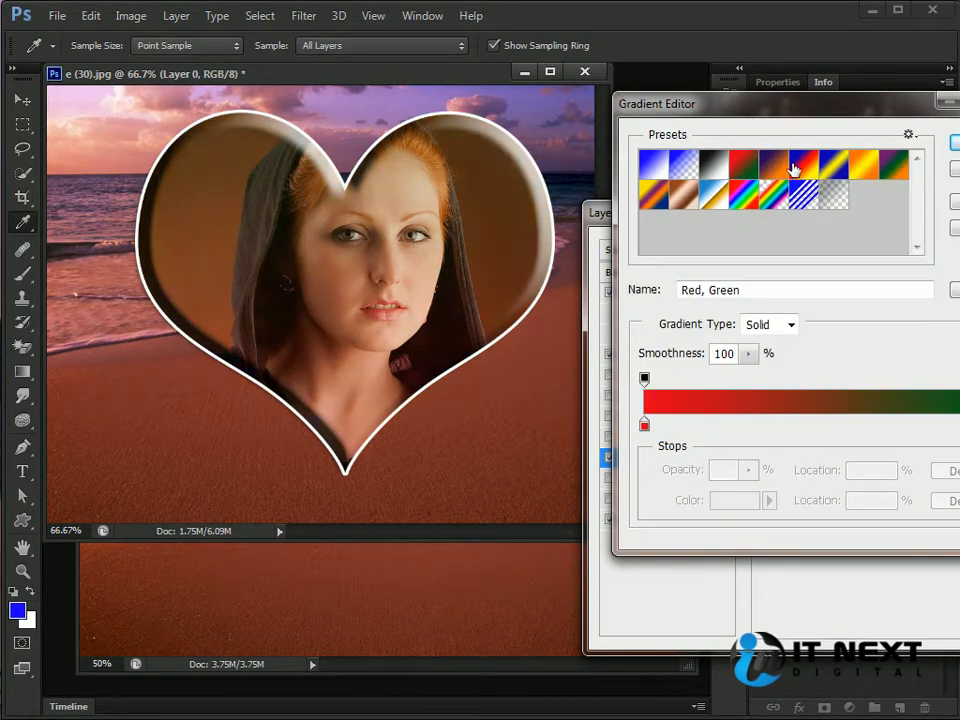
{"action": "left_click", "coordinate": [803, 165]}
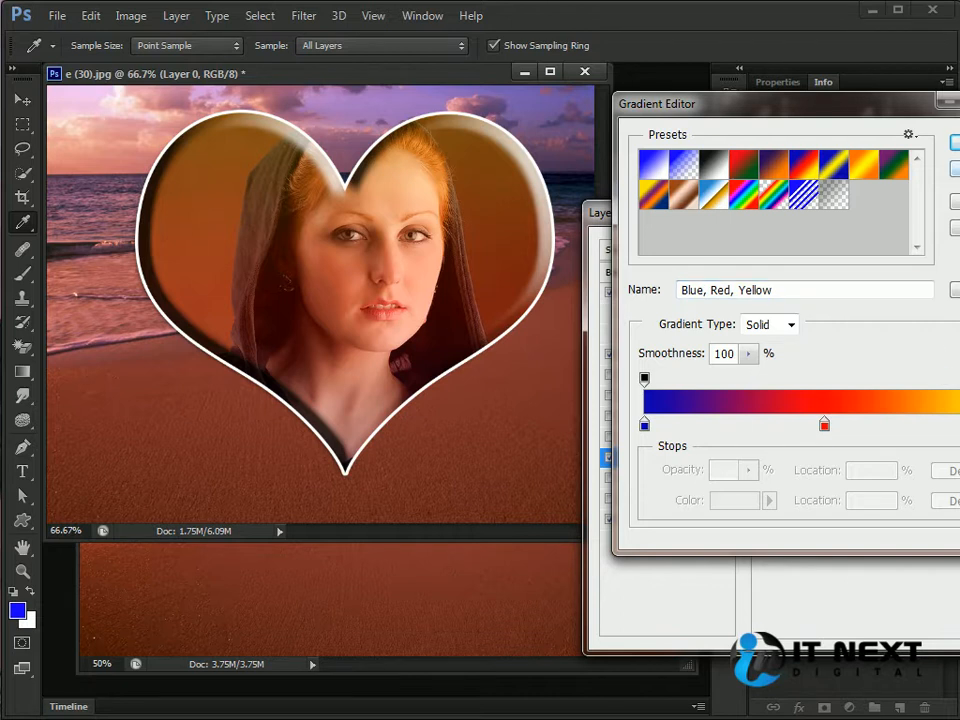
{"action": "key", "text": "Return"}
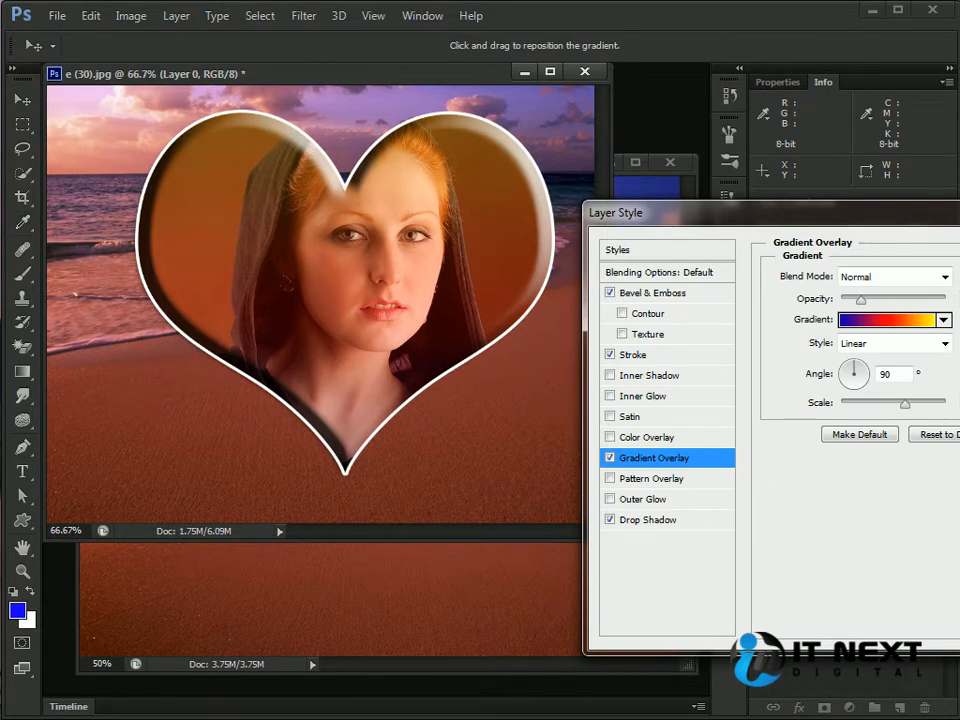
{"action": "key", "text": "Return"}
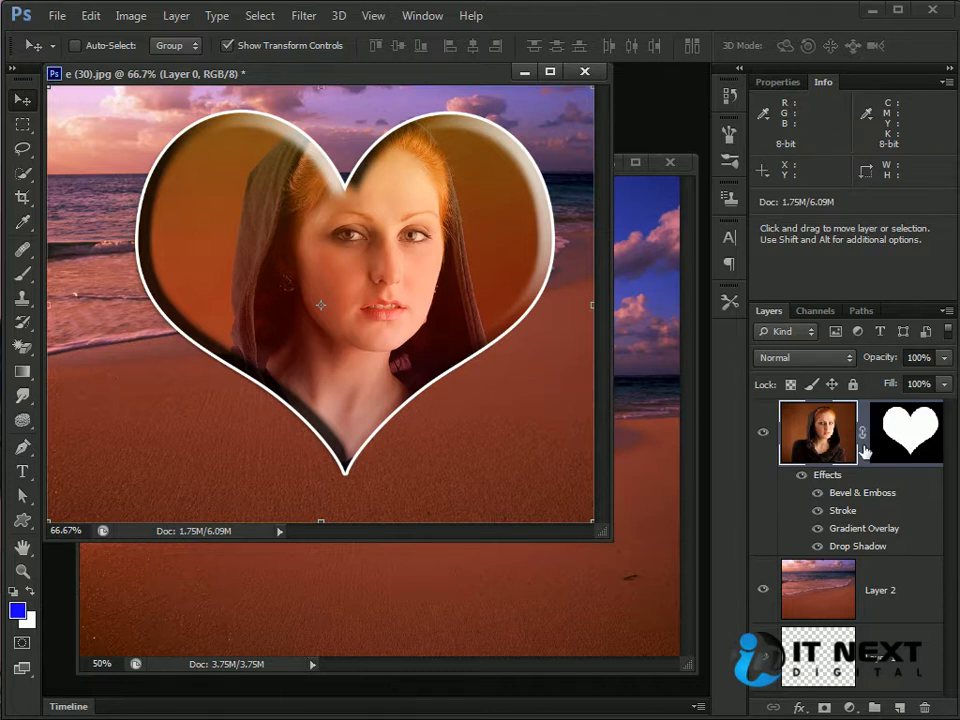
Step: Delete the heart-shaped layer mask from Layer 0 without applying it
{"action": "left_click", "coordinate": [932, 446]}
{"action": "left_click_drag", "start_coordinate": [907, 444], "coordinate": [928, 706]}
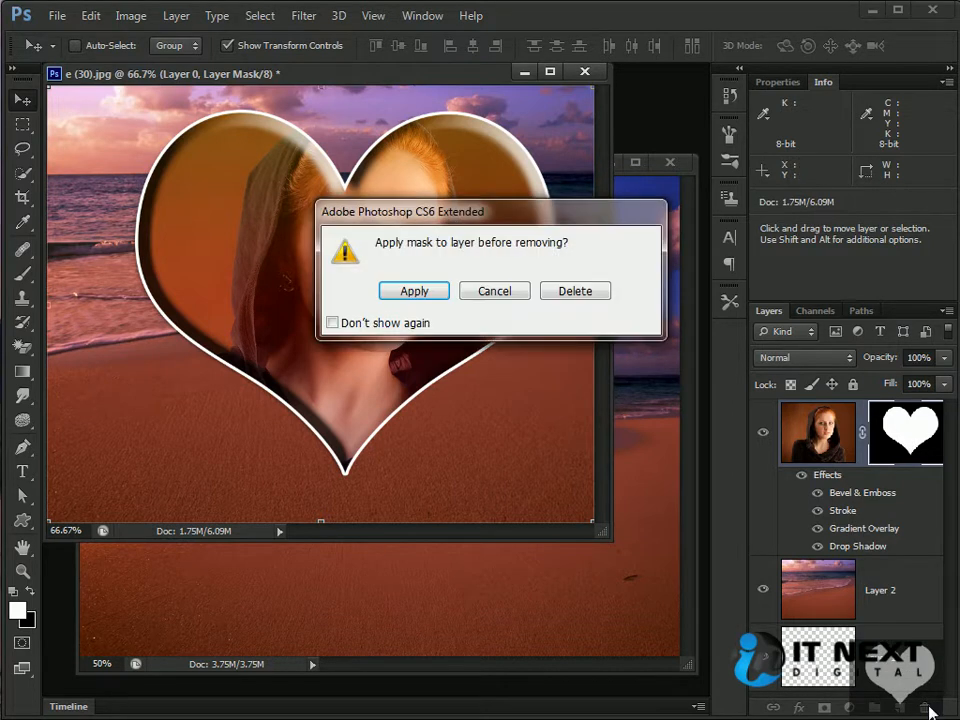
{"action": "left_click_drag", "start_coordinate": [456, 214], "coordinate": [631, 310]}
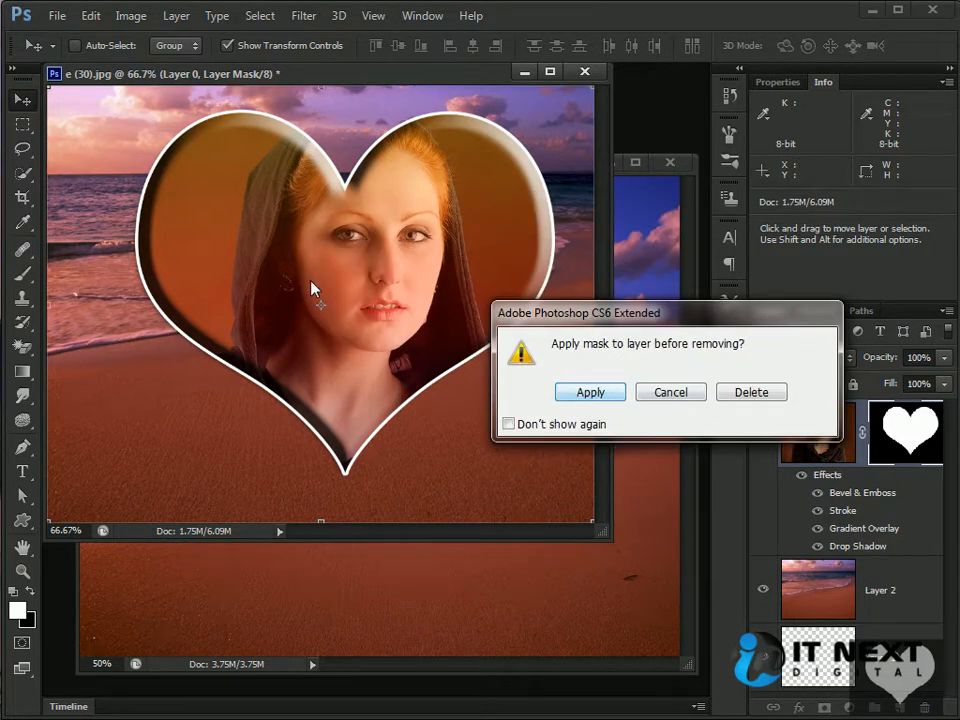
{"action": "left_click", "coordinate": [754, 394]}
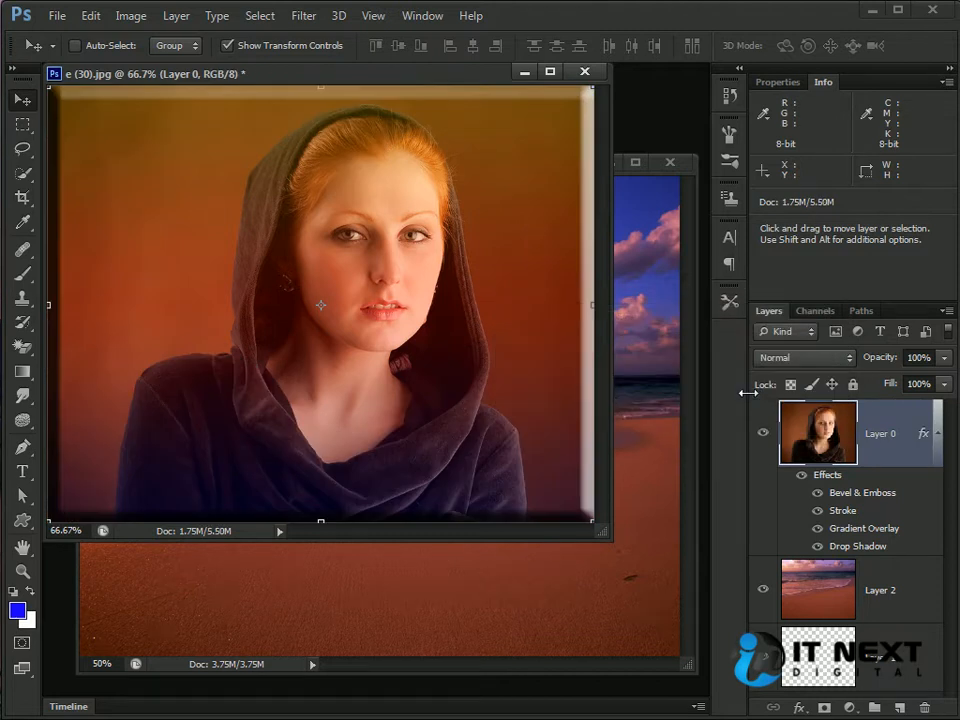
Step: Hide all layer effects on Layer 0
{"action": "right_click", "coordinate": [862, 509]}
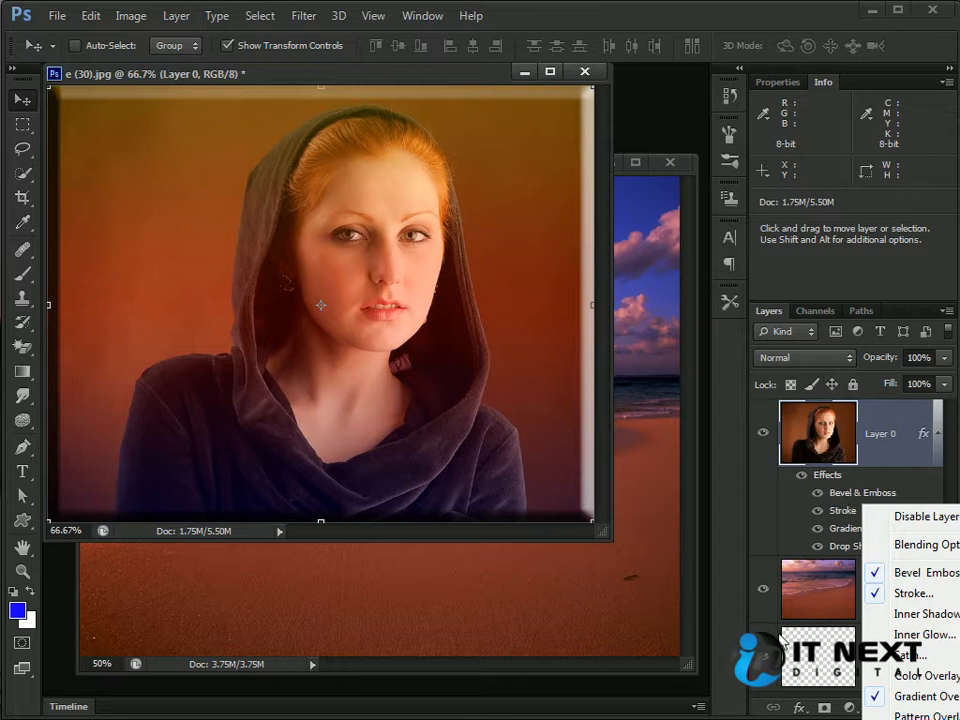
{"action": "left_click", "coordinate": [777, 485]}
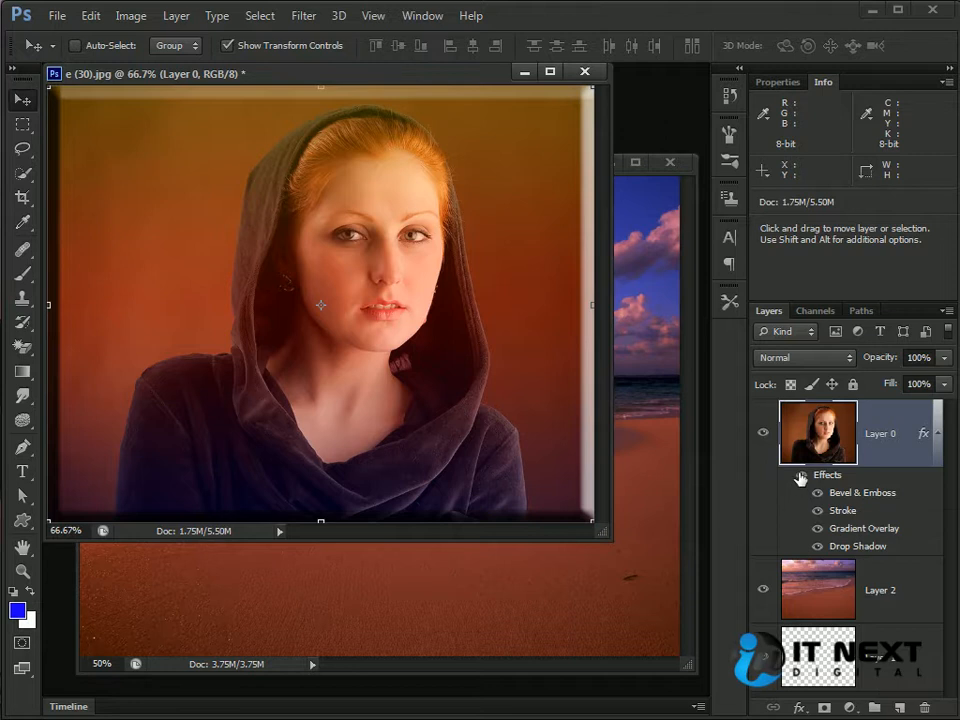
{"action": "left_click", "coordinate": [801, 476]}
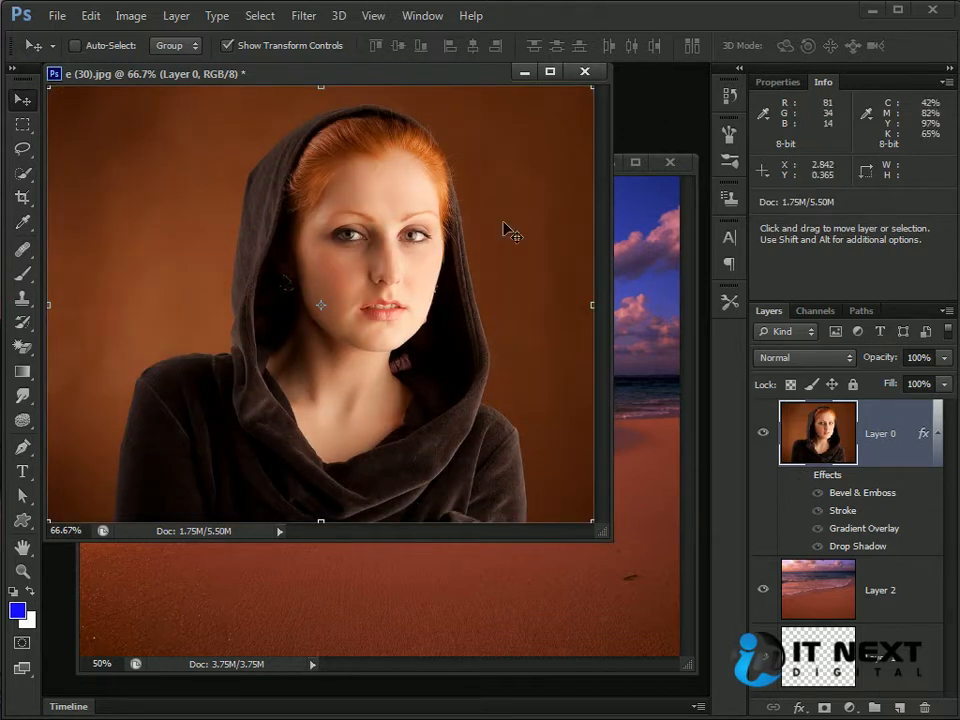
Step: Draw a boat custom shape as a path across the portrait's face, about 2.37 wide and 1.08 high
{"action": "left_click", "coordinate": [22, 521]}
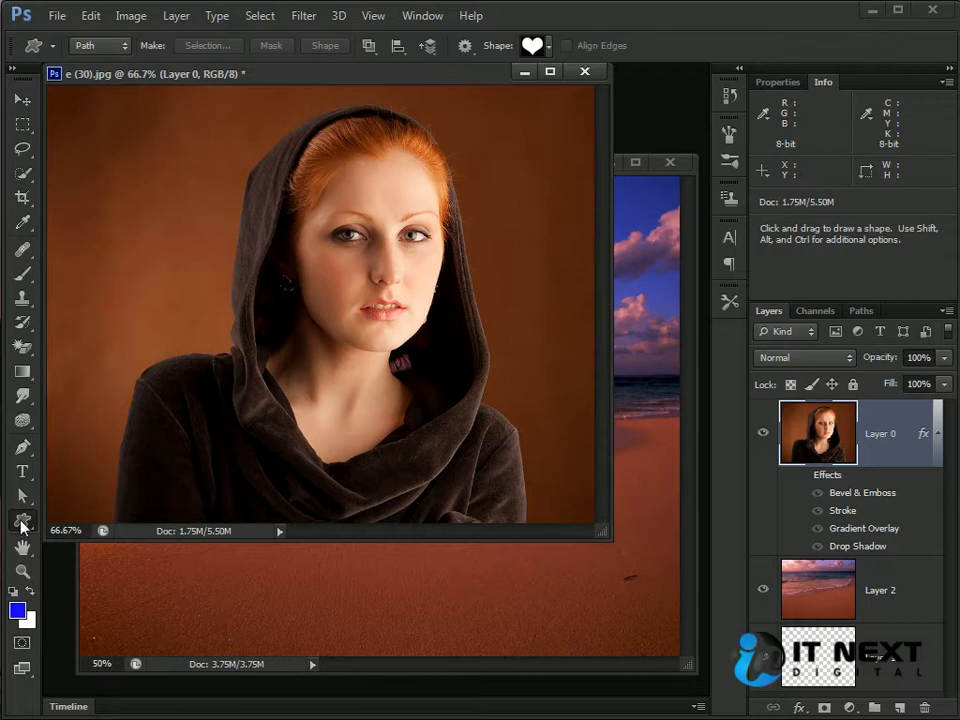
{"action": "left_click", "coordinate": [548, 46]}
{"action": "left_click", "coordinate": [496, 237]}
{"action": "left_click", "coordinate": [287, 263]}
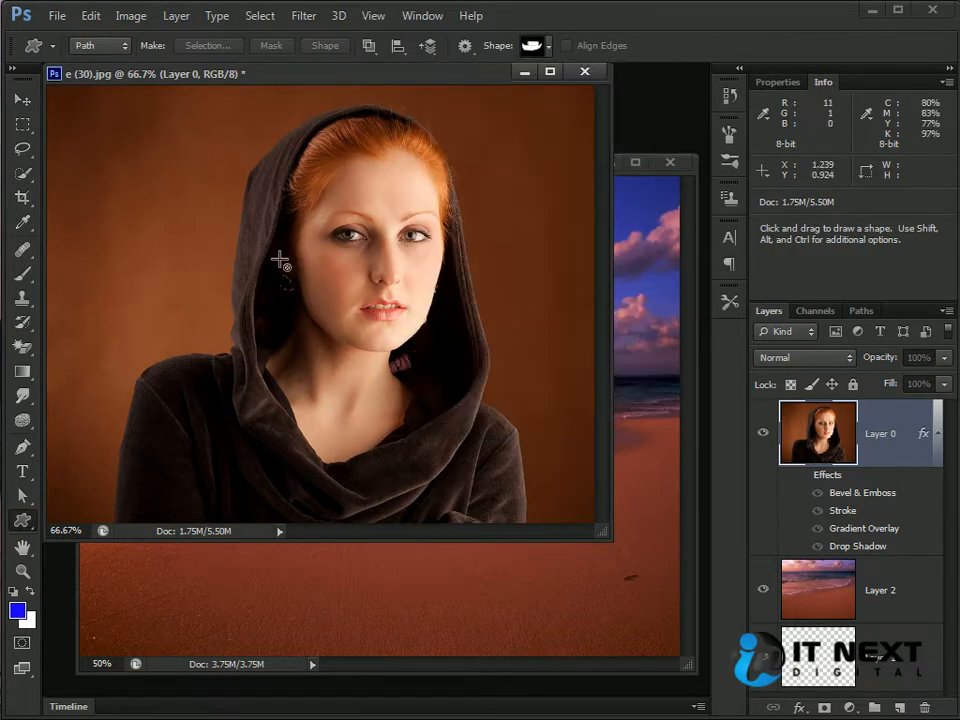
{"action": "left_click", "coordinate": [281, 262]}
{"action": "left_click", "coordinate": [841, 402]}
{"action": "left_click_drag", "start_coordinate": [215, 214], "coordinate": [591, 433]}
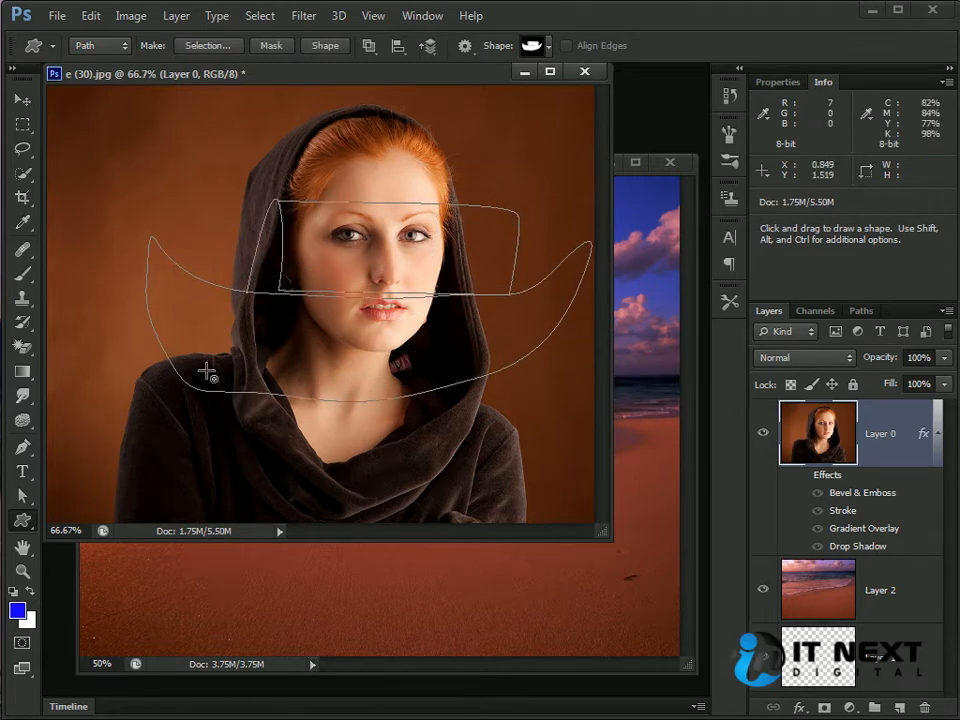
Step: Convert the boat path into a selection and add it to Layer 0 as a layer mask
{"action": "left_click", "coordinate": [20, 99]}
{"action": "key", "text": "ctrl+Return"}
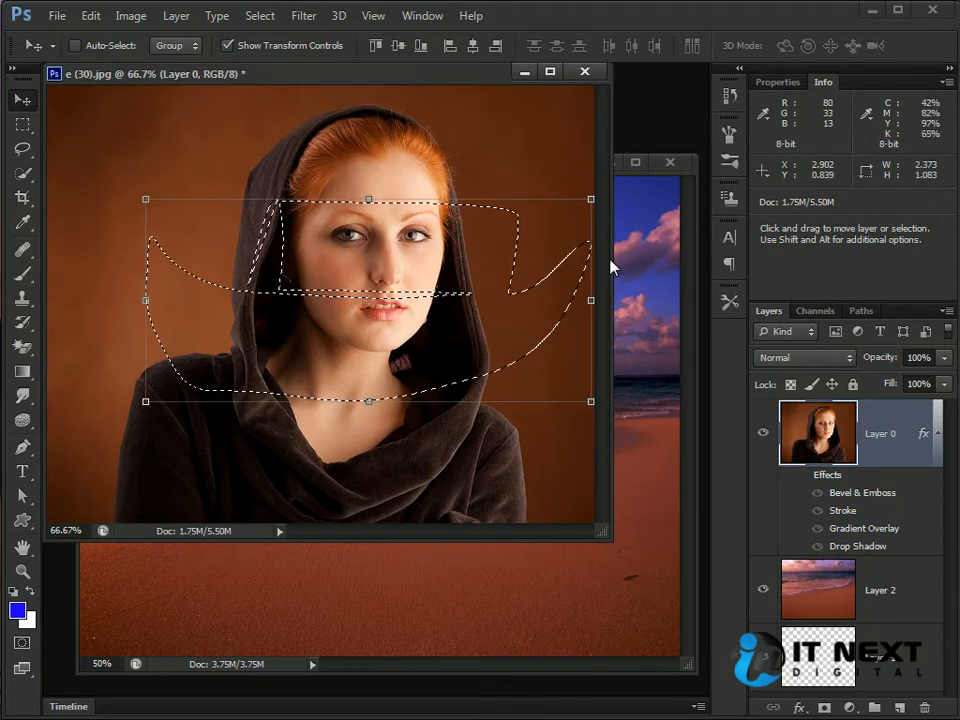
{"action": "left_click", "coordinate": [825, 708]}
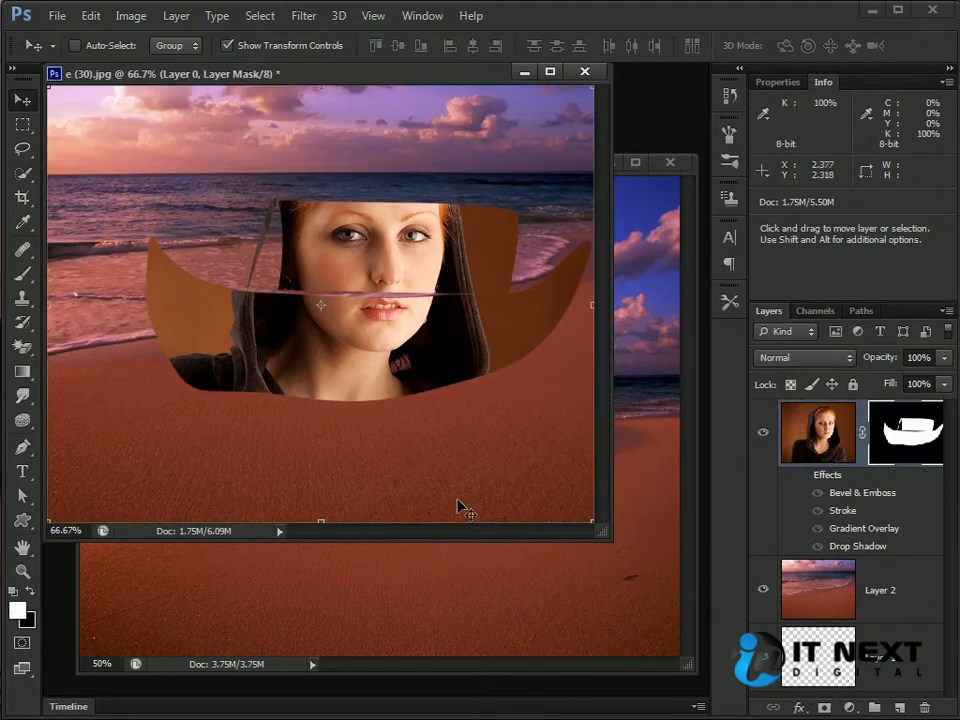
Step: Turn the existing layer effects back on for the boat-masked portrait
{"action": "double_click", "coordinate": [829, 451]}
{"action": "left_click_drag", "start_coordinate": [705, 222], "coordinate": [492, 183]}
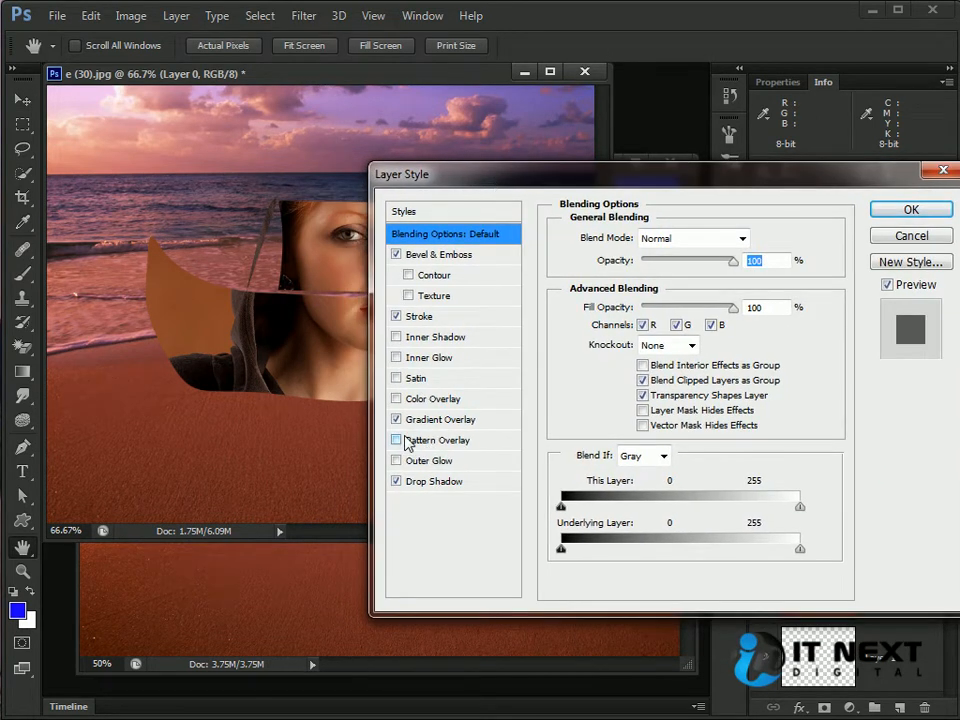
{"action": "left_click", "coordinate": [890, 210]}
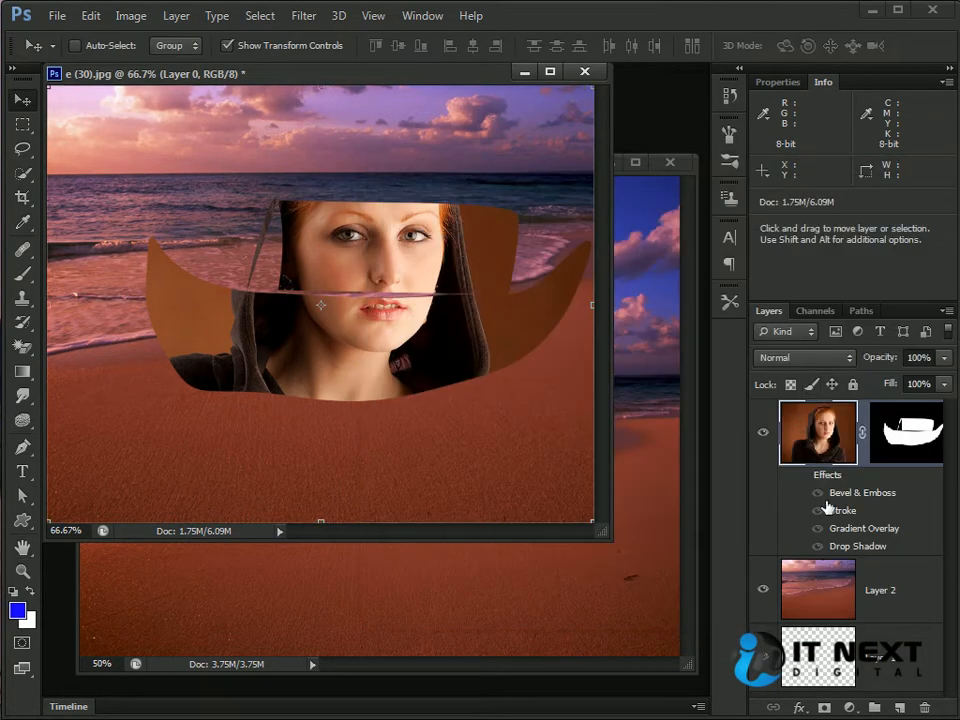
{"action": "left_click", "coordinate": [802, 476]}
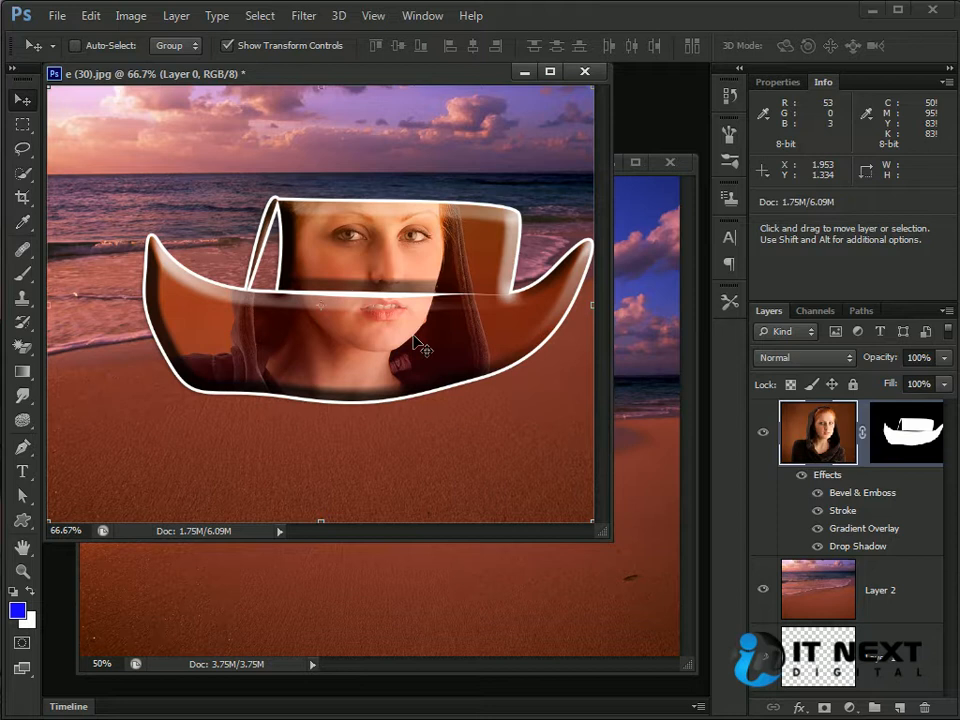
{"action": "right_click", "coordinate": [158, 469]}
{"action": "left_click", "coordinate": [24, 521]}
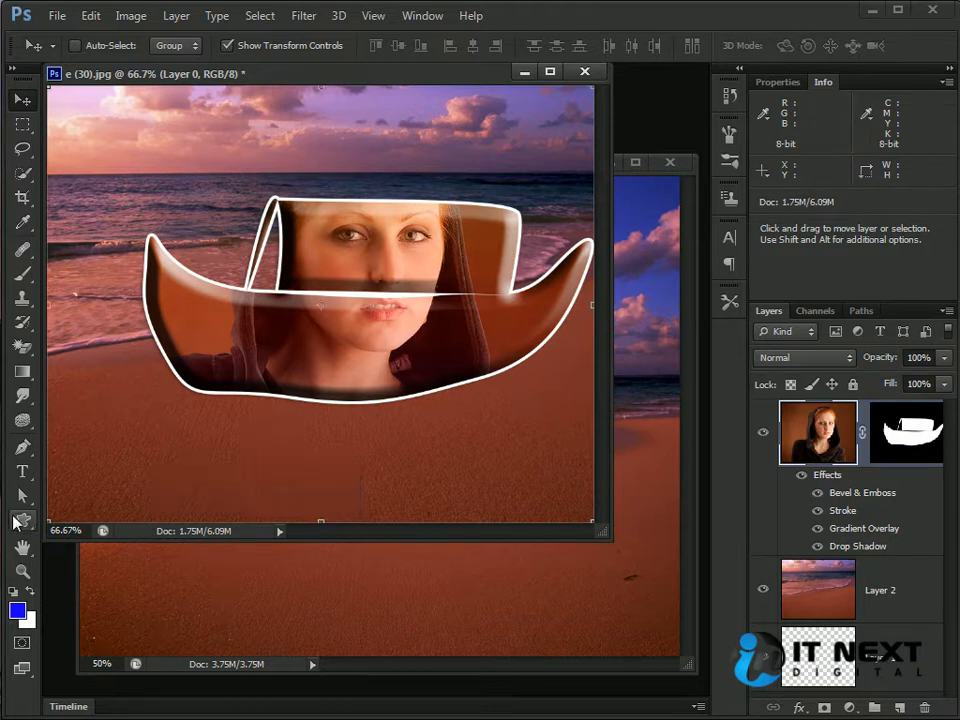
{"action": "left_click", "coordinate": [24, 521]}
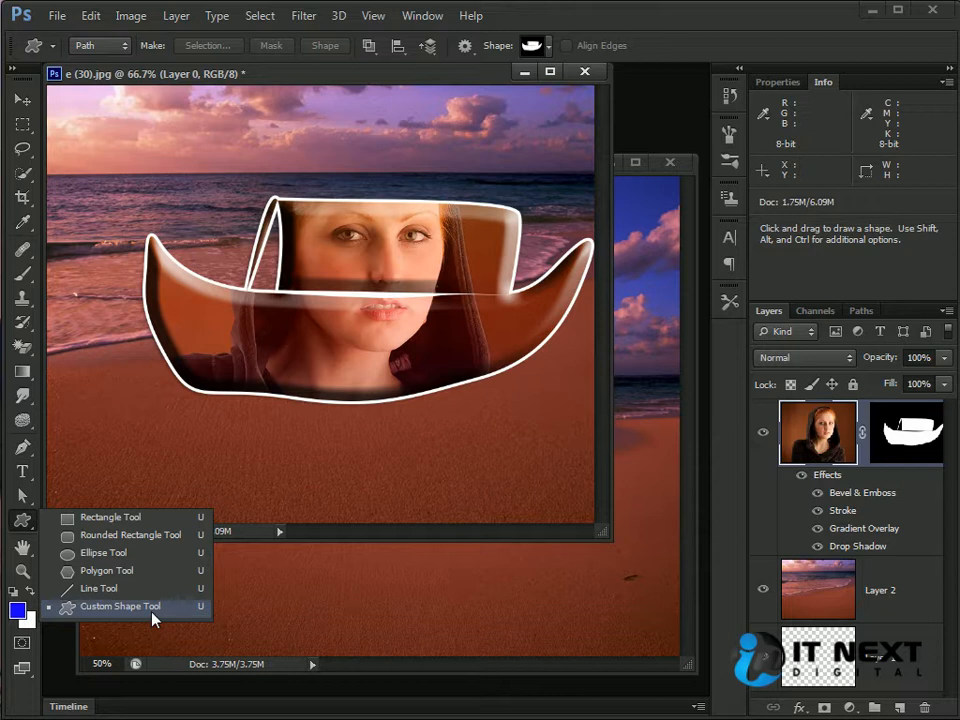
{"action": "left_click", "coordinate": [17, 521]}
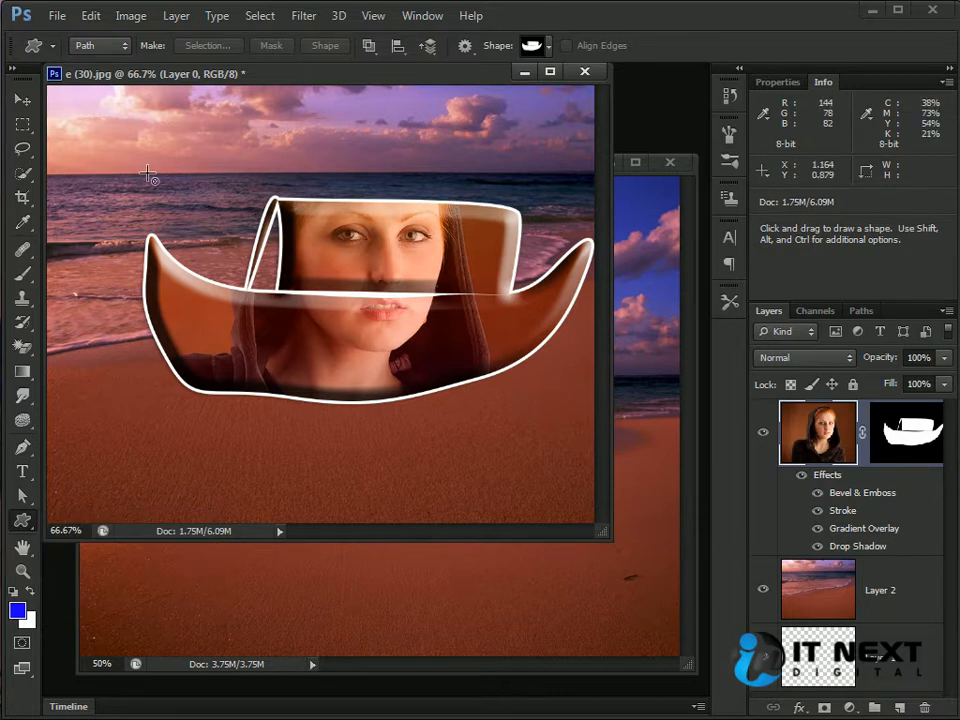
Step: Delete Layer 0 and draw a boat-shaped path over the beach on Layer 2, about 1.78 wide and 1.33 high
{"action": "left_click", "coordinate": [22, 100]}
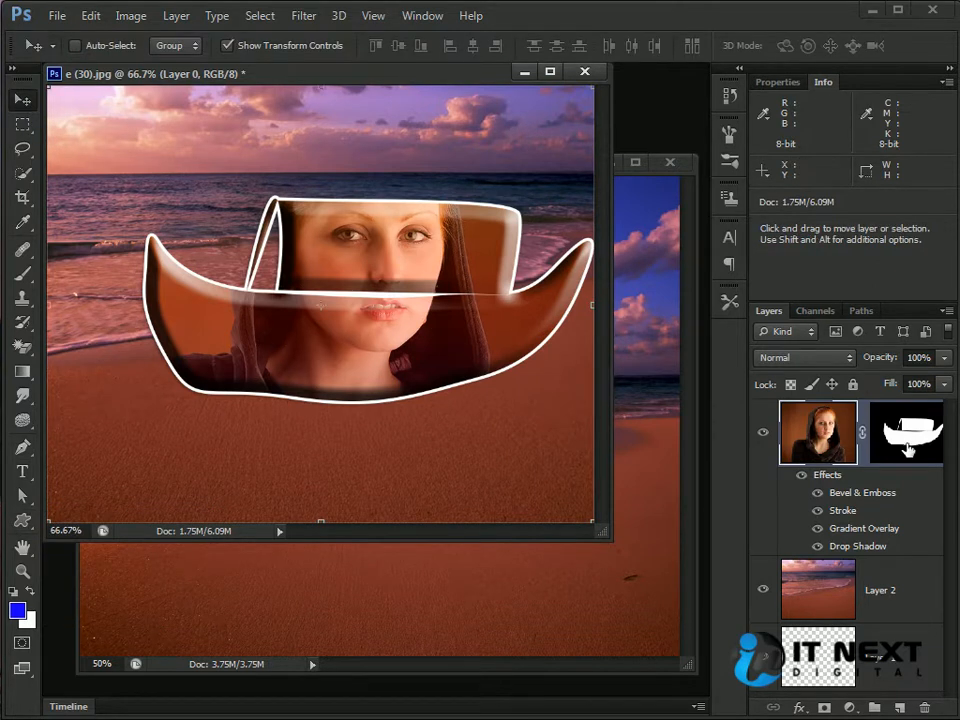
{"action": "left_click_drag", "start_coordinate": [831, 434], "coordinate": [926, 707]}
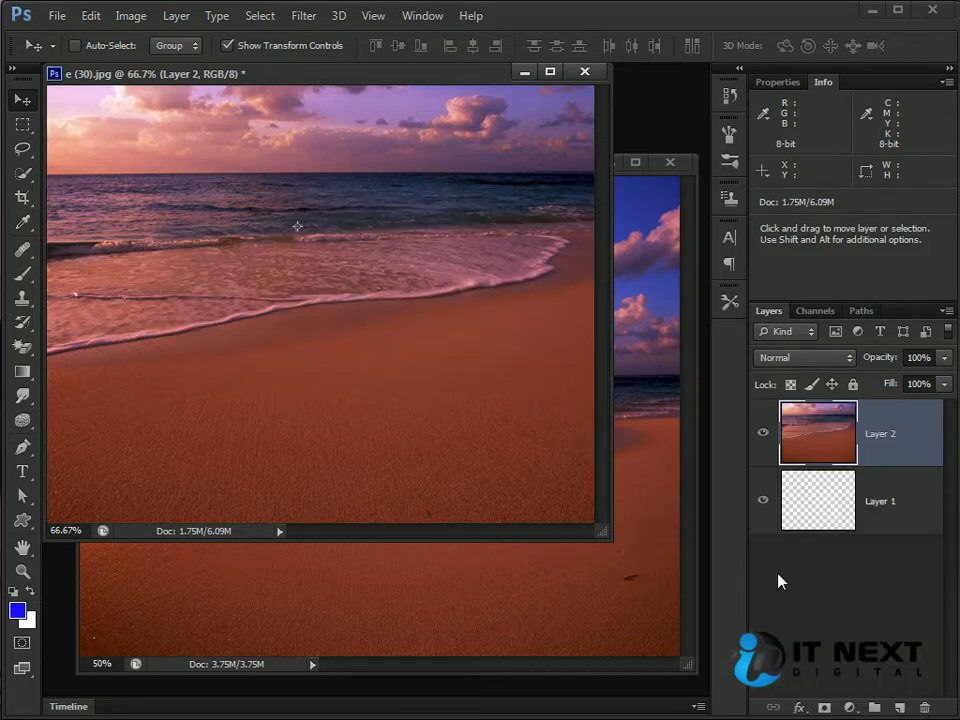
{"action": "left_click", "coordinate": [22, 521]}
{"action": "left_click_drag", "start_coordinate": [172, 183], "coordinate": [497, 428]}
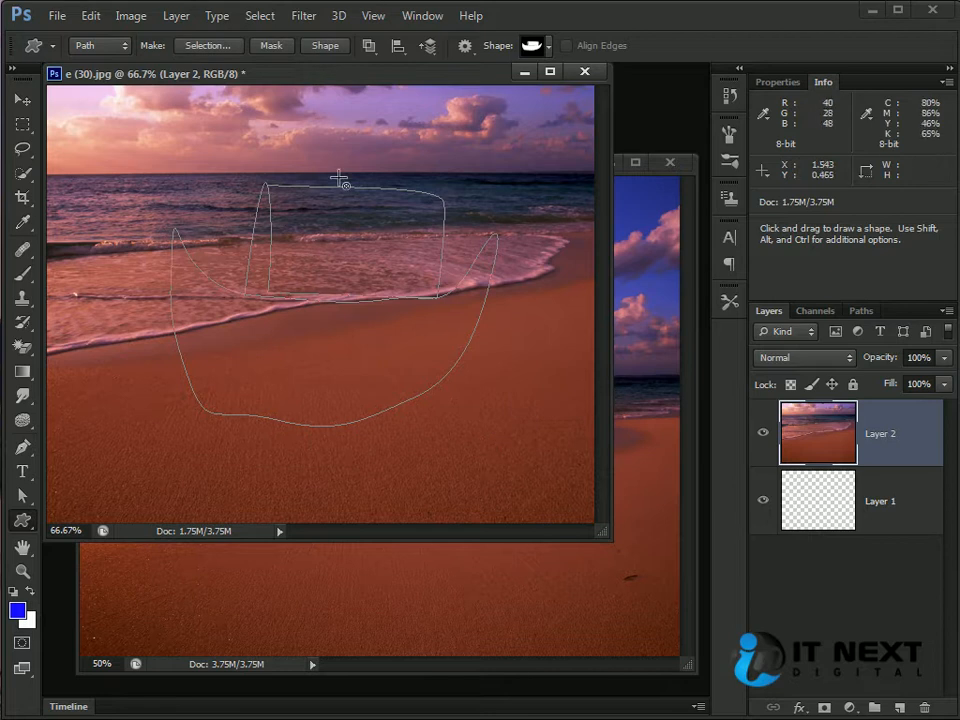
Step: Try turning the boat path into a vector mask and a shape layer, undoing each attempt
{"action": "left_click", "coordinate": [275, 46]}
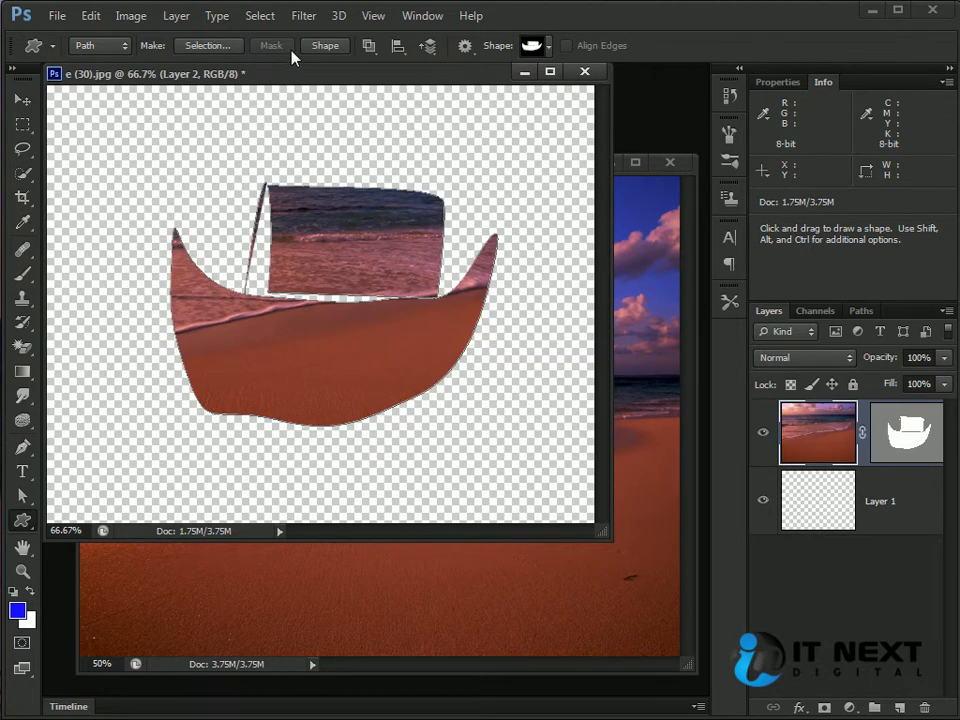
{"action": "key", "text": "ctrl+z"}
{"action": "left_click", "coordinate": [322, 45]}
{"action": "key", "text": "ctrl+z"}
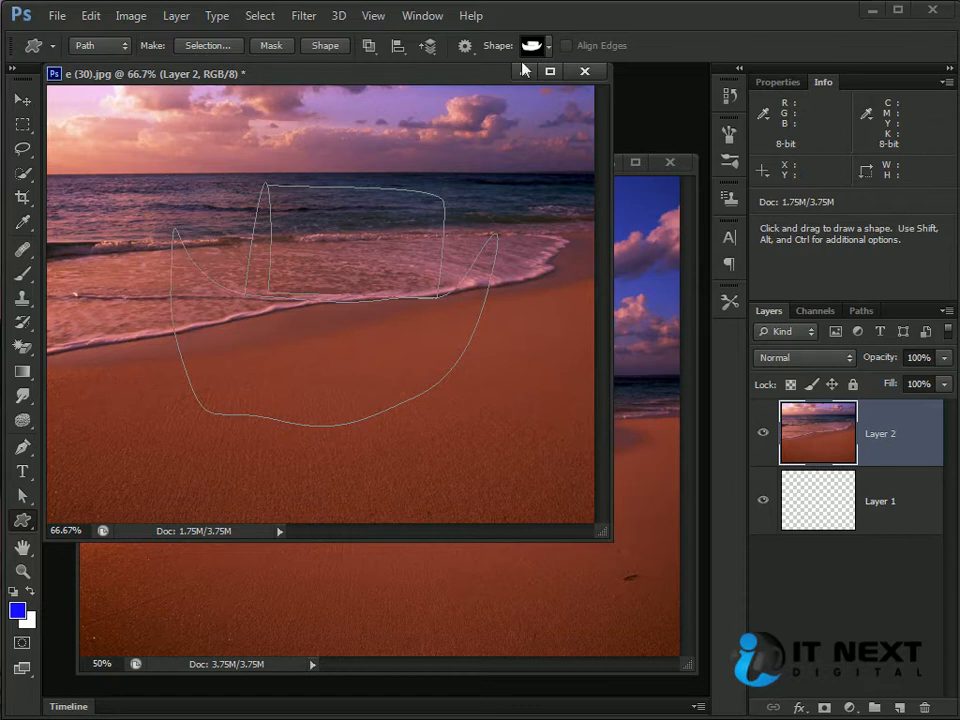
Step: Make a new anti-aliased selection from the boat path with a 2-pixel feather radius, and deselect it
{"action": "left_click", "coordinate": [214, 52]}
{"action": "left_click_drag", "start_coordinate": [872, 268], "coordinate": [343, 251]}
{"action": "type", "text": "2"}
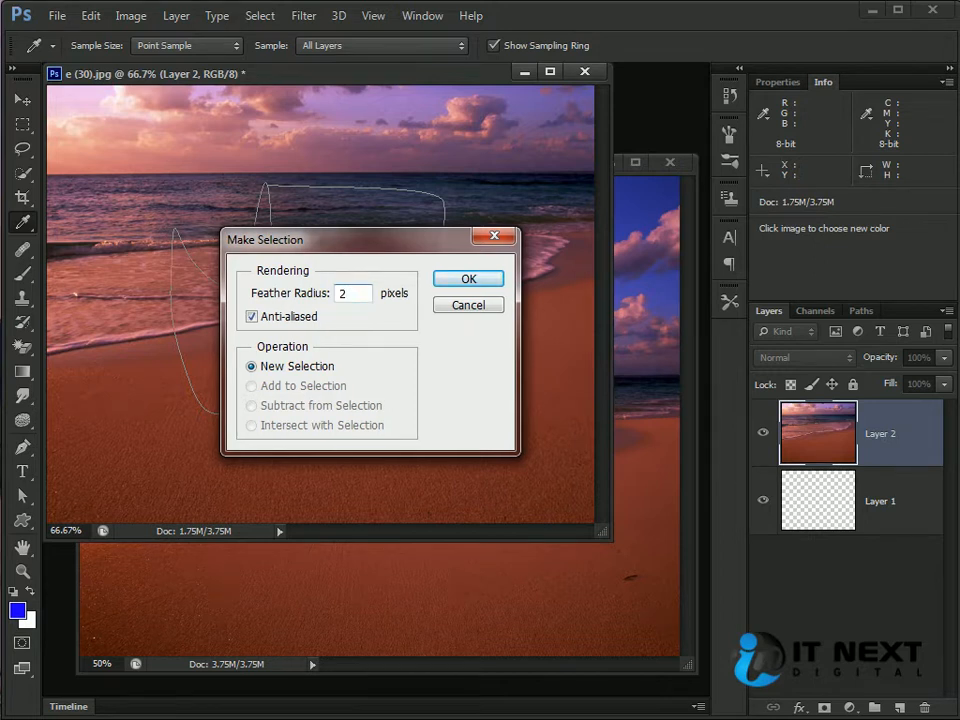
{"action": "key", "text": "Return"}
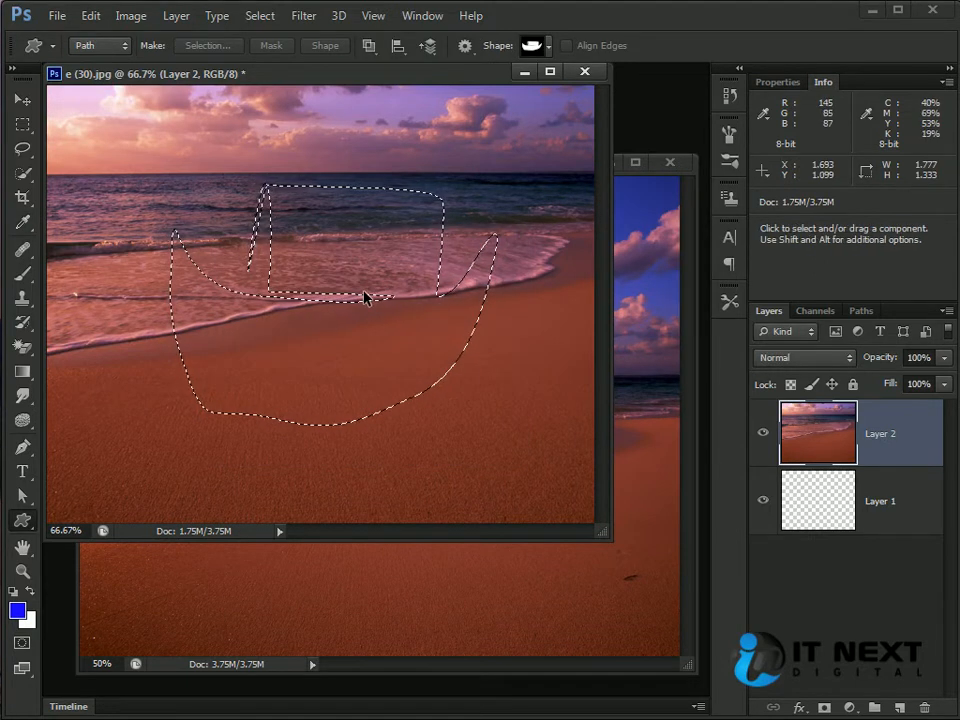
{"action": "key", "text": "ctrl+d"}
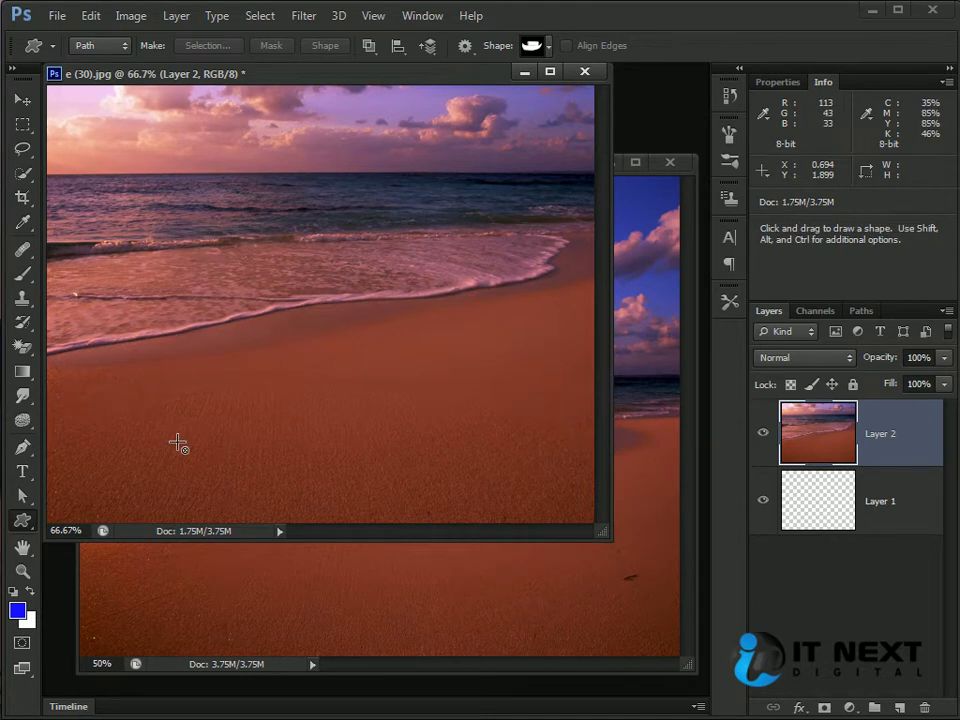
Step: Draw a rounded rectangle path with a 10 px radius over the middle of the beach, about 468 px wide and 375 px high
{"action": "right_click", "coordinate": [22, 520]}
{"action": "left_click", "coordinate": [137, 536]}
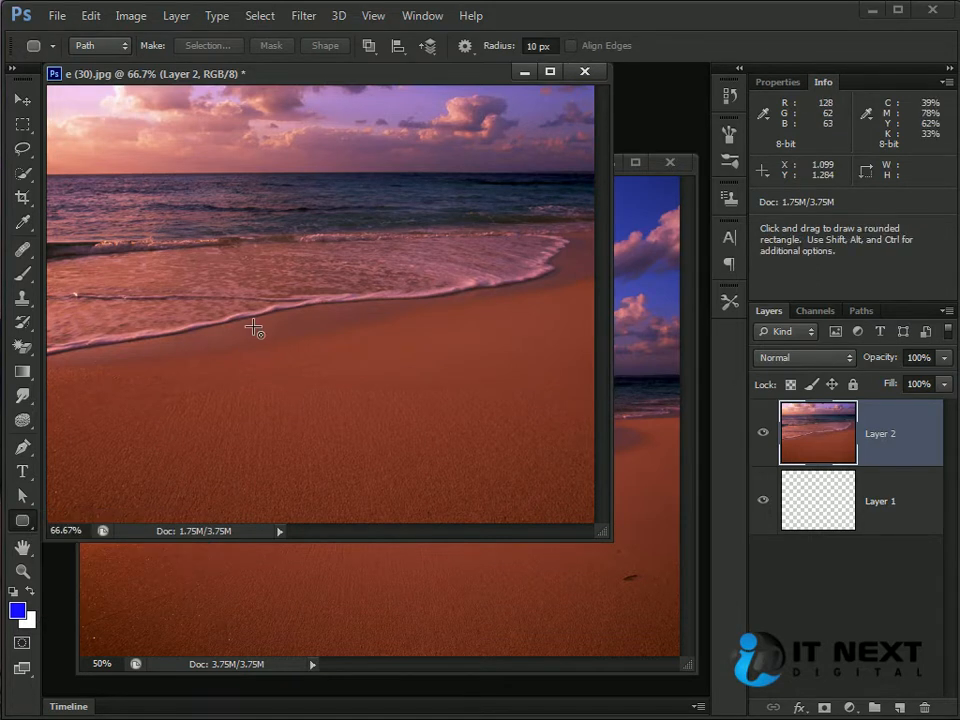
{"action": "left_click_drag", "start_coordinate": [155, 181], "coordinate": [447, 413]}
Step: Switch the Rounded Rectangle tool to Shape mode to view its fill and stroke options, and return it to Path mode
{"action": "left_click", "coordinate": [104, 46]}
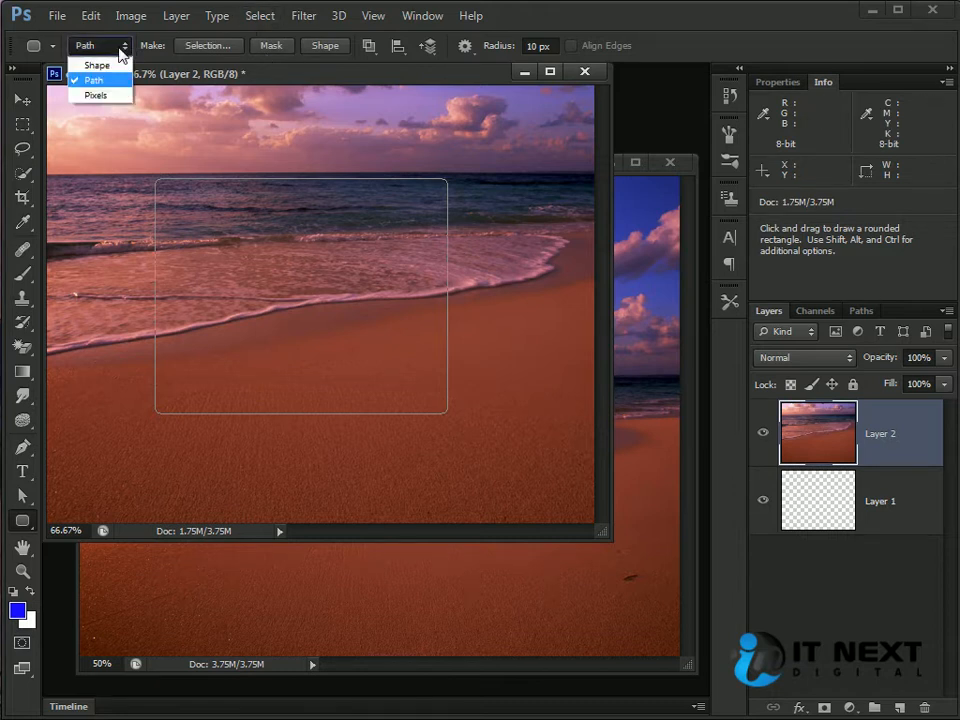
{"action": "left_click", "coordinate": [97, 65]}
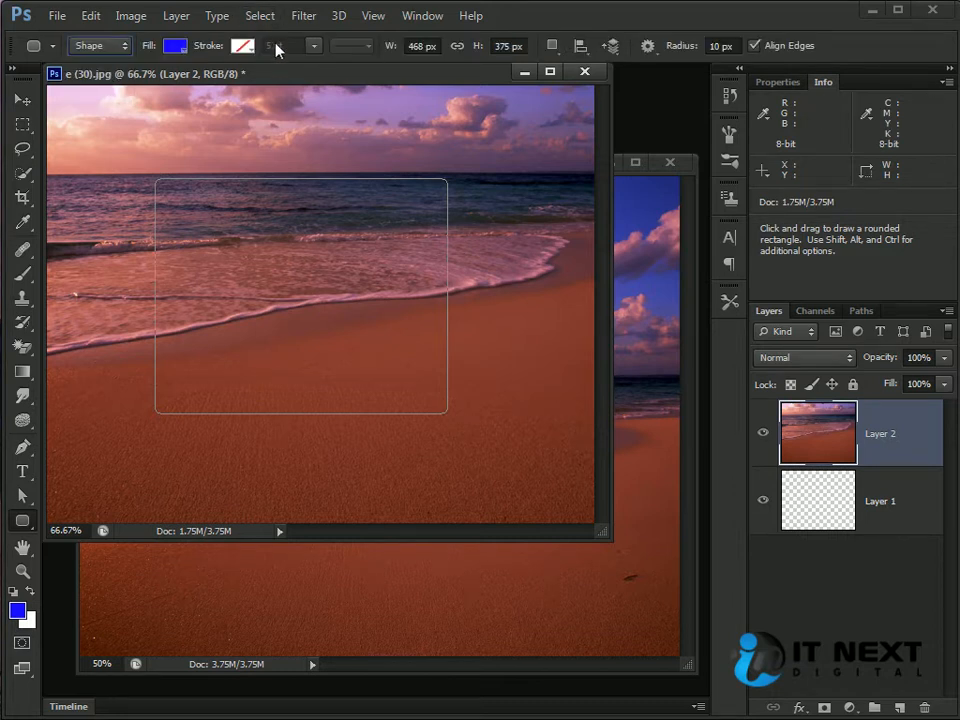
{"action": "left_click", "coordinate": [118, 50]}
{"action": "left_click", "coordinate": [90, 64]}
{"action": "left_click", "coordinate": [90, 45]}
{"action": "left_click", "coordinate": [88, 80]}
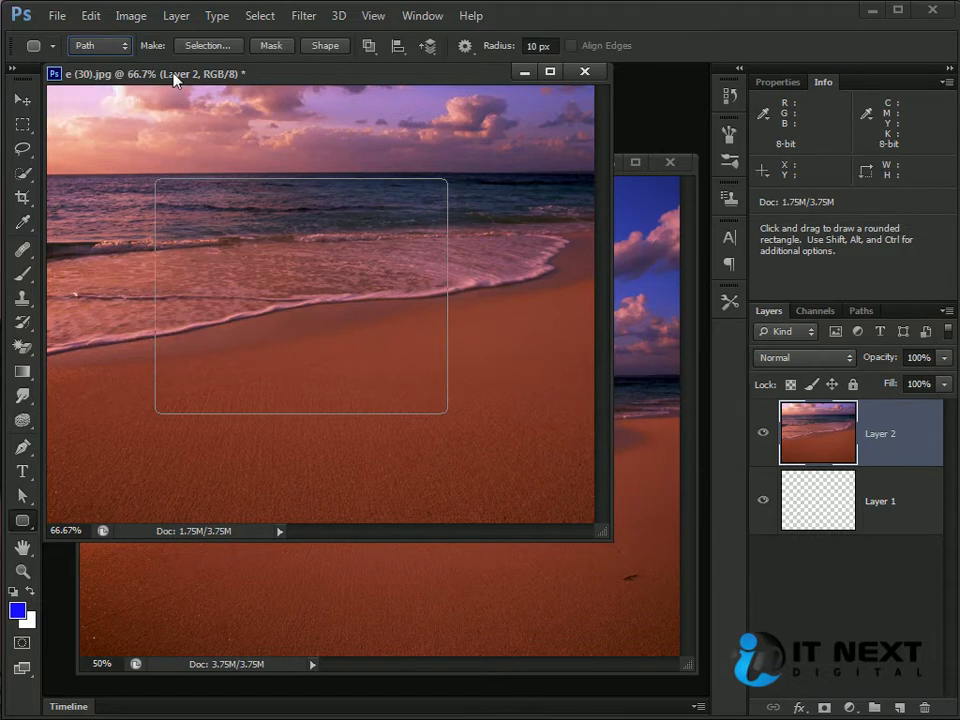
Step: Try turning the rounded rectangle path into a vector mask and a shape layer, undoing each attempt
{"action": "left_click", "coordinate": [278, 46]}
{"action": "key", "text": "ctrl+z"}
{"action": "left_click", "coordinate": [326, 46]}
{"action": "key", "text": "ctrl+z"}
Step: Review the feather, anti-alias and operation options for making a selection from the rounded rectangle path, and cancel
{"action": "left_click", "coordinate": [200, 46]}
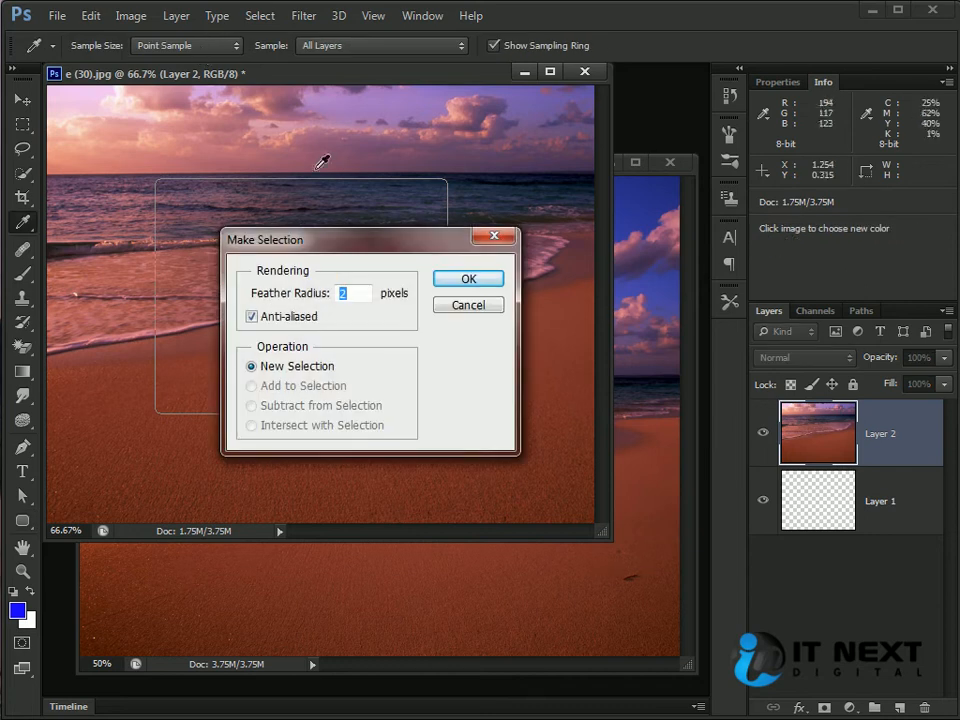
{"action": "type", "text": "2"}
{"action": "left_click", "coordinate": [467, 305]}
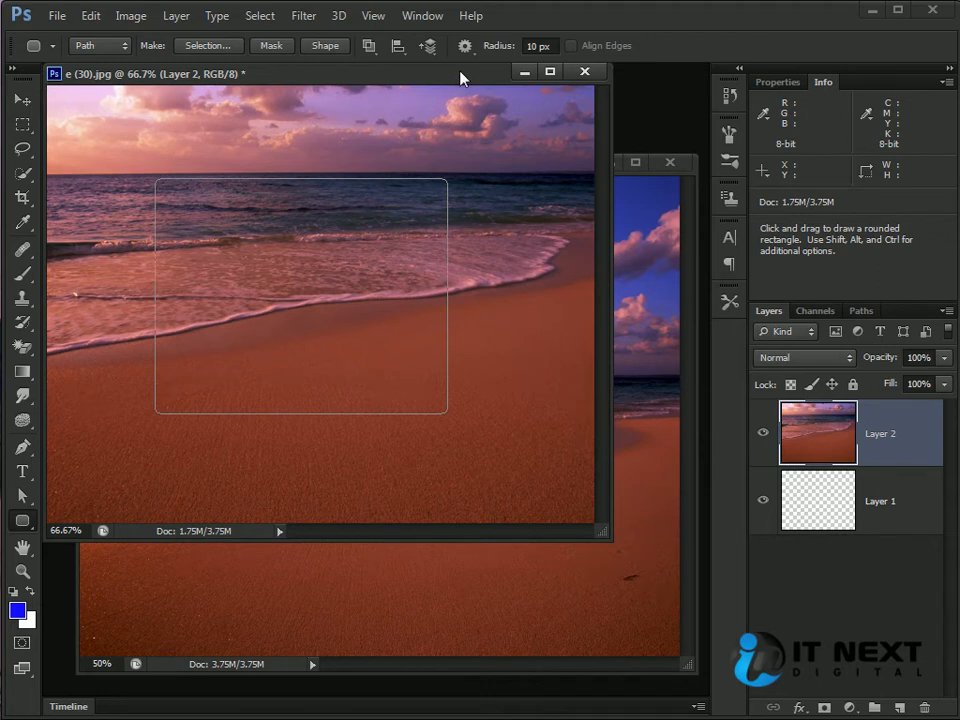
{"action": "left_click_drag", "start_coordinate": [465, 76], "coordinate": [508, 90]}
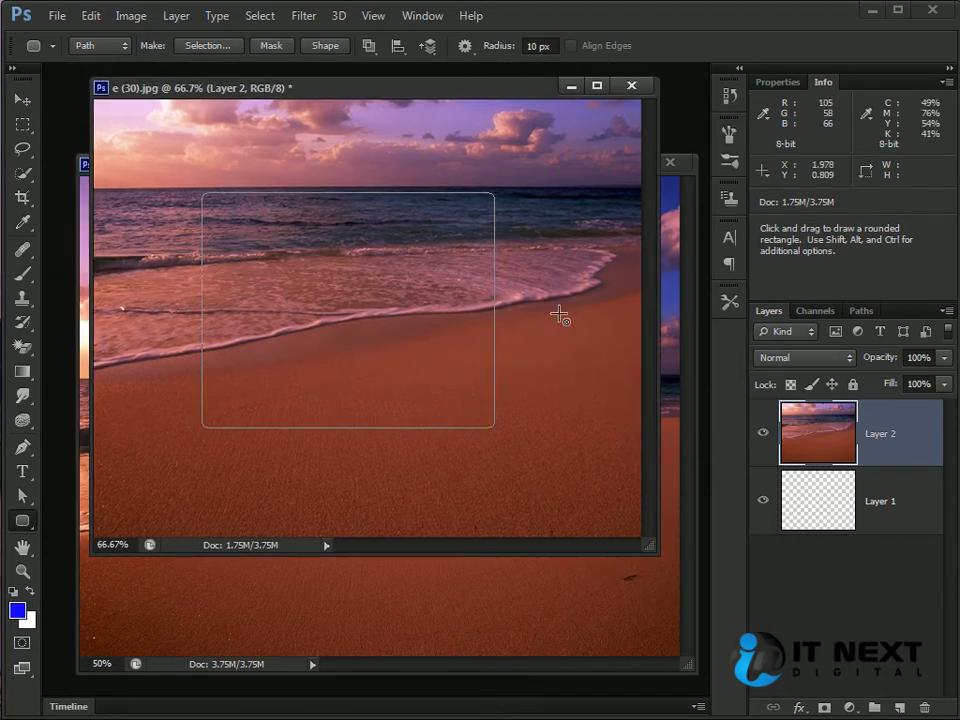